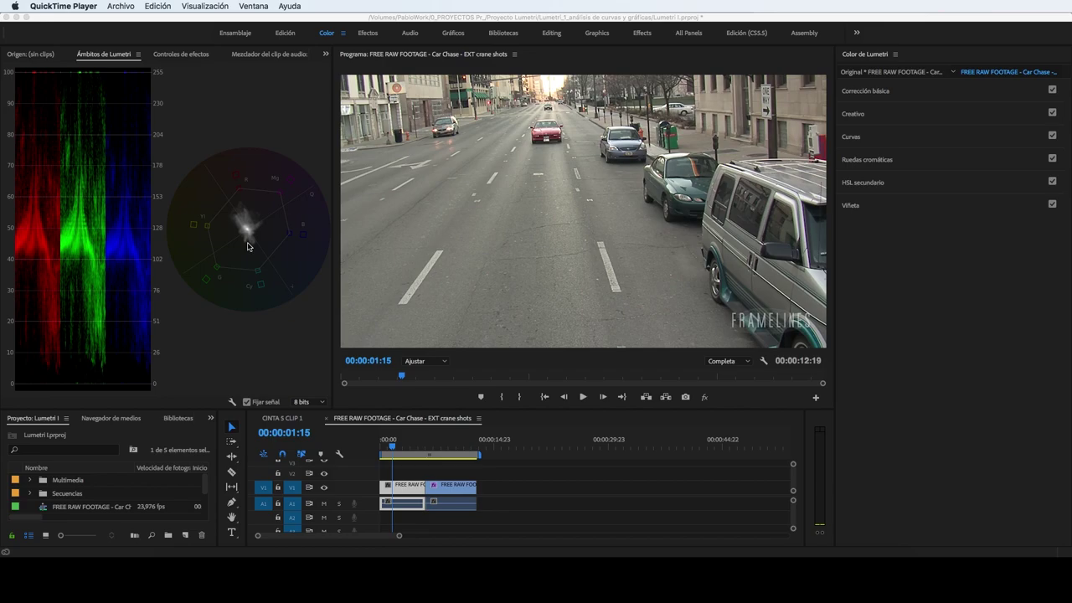
# Leave QuickTime Player and bring the Premiere Pro car-chase project to the front
pyautogui.click(402, 453)
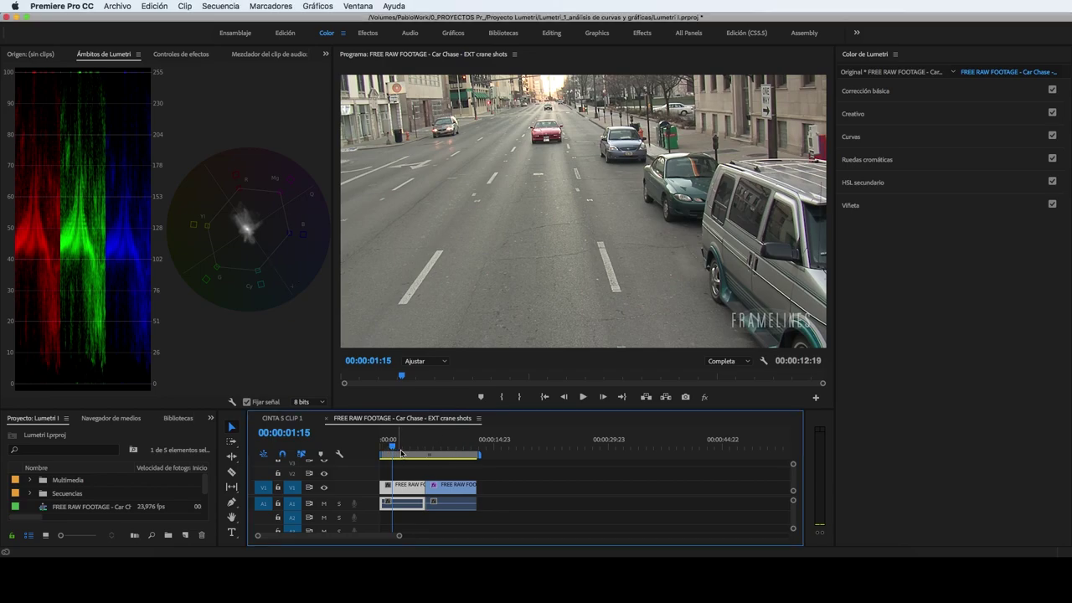
# Play the Car Chase sequence from near its start and stop at 00:00:04:13
pyautogui.moveTo(402, 453); pyautogui.dragTo(390, 453)
pyautogui.press('space')
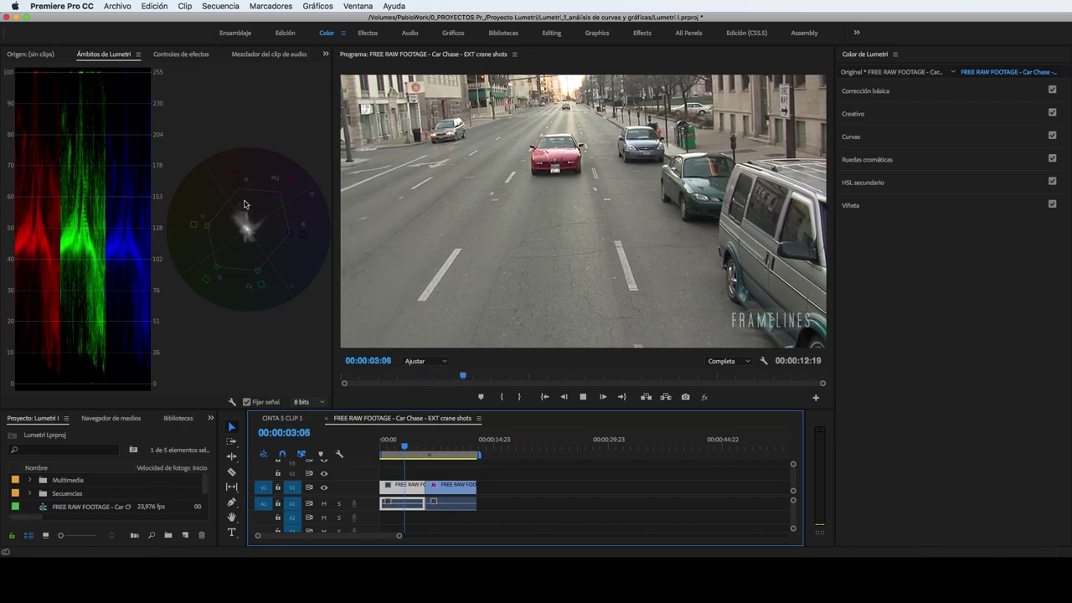
pyautogui.press('space')
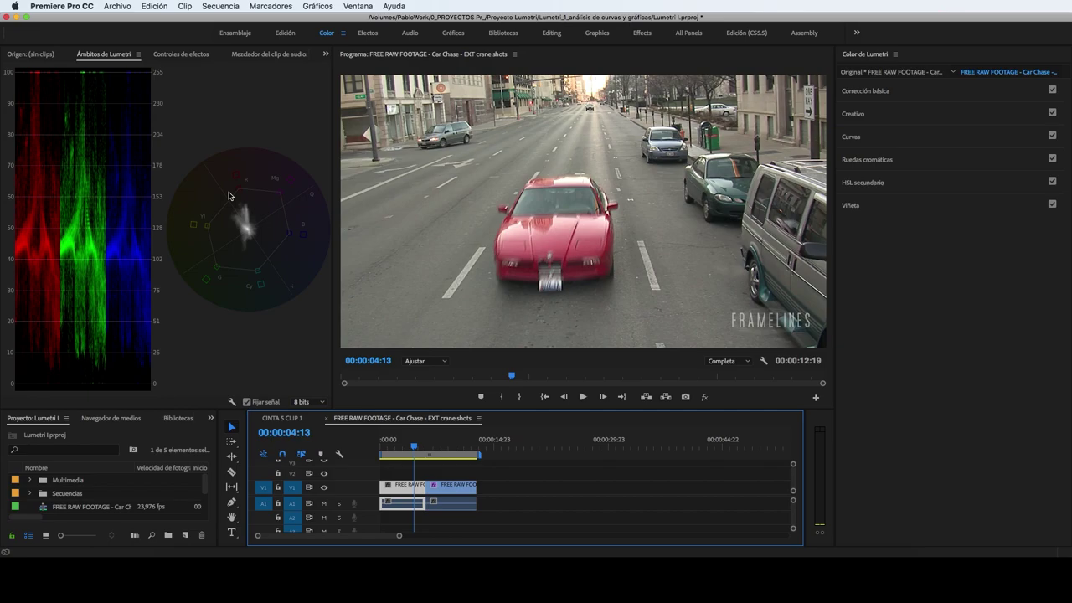
# Hide the YUV vectorscope, scrub back to 00:00:02:03, and expand Basic Correction
pyautogui.rightClick(233, 163)
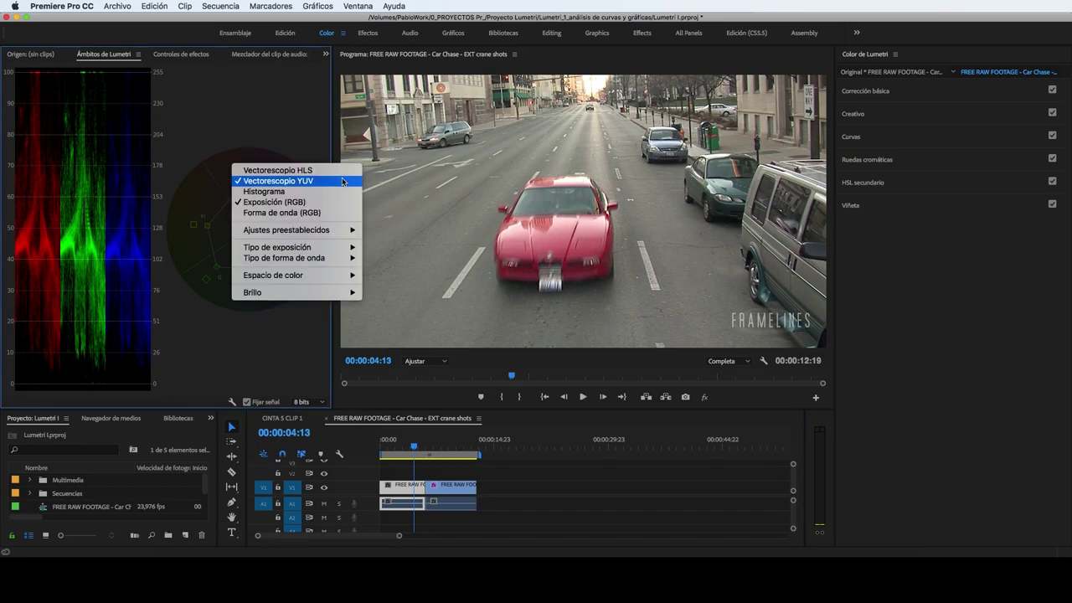
pyautogui.click(343, 181)
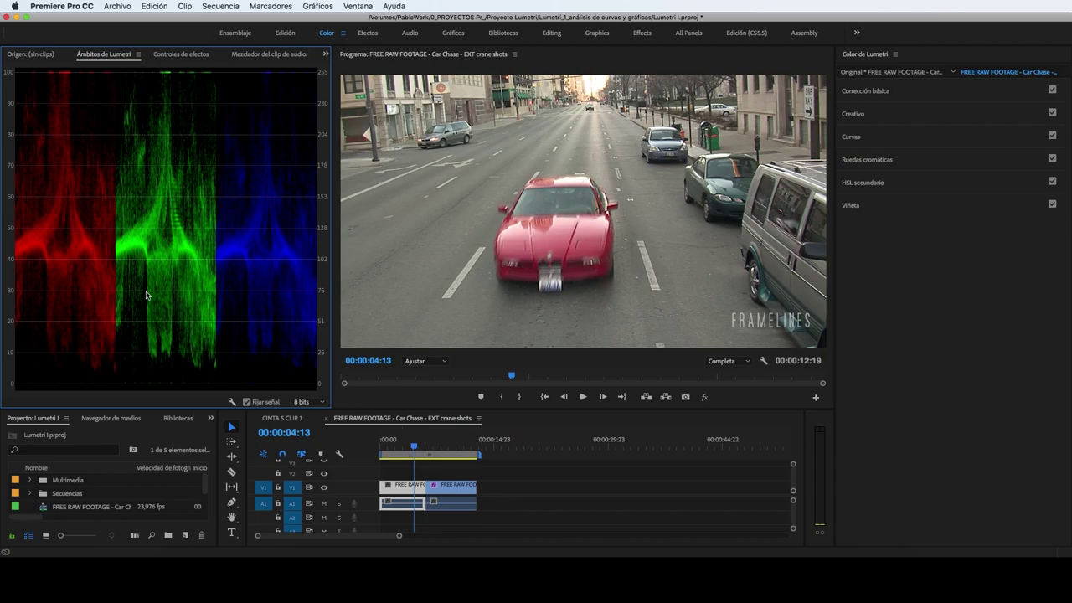
pyautogui.click(412, 450)
pyautogui.moveTo(412, 450); pyautogui.dragTo(395, 446)
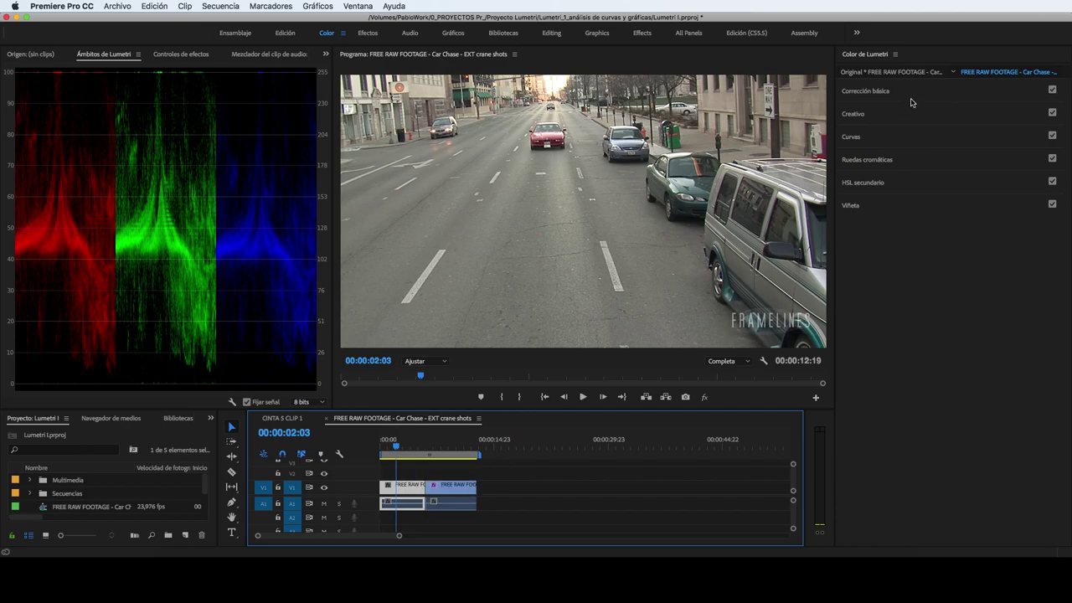
pyautogui.click(884, 93)
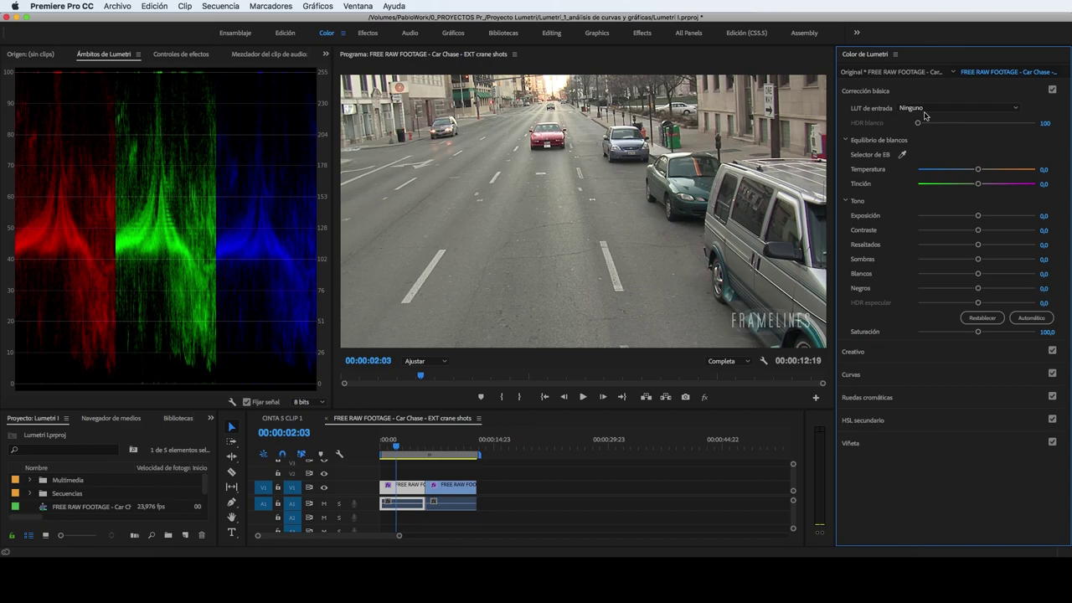
pyautogui.click(868, 93)
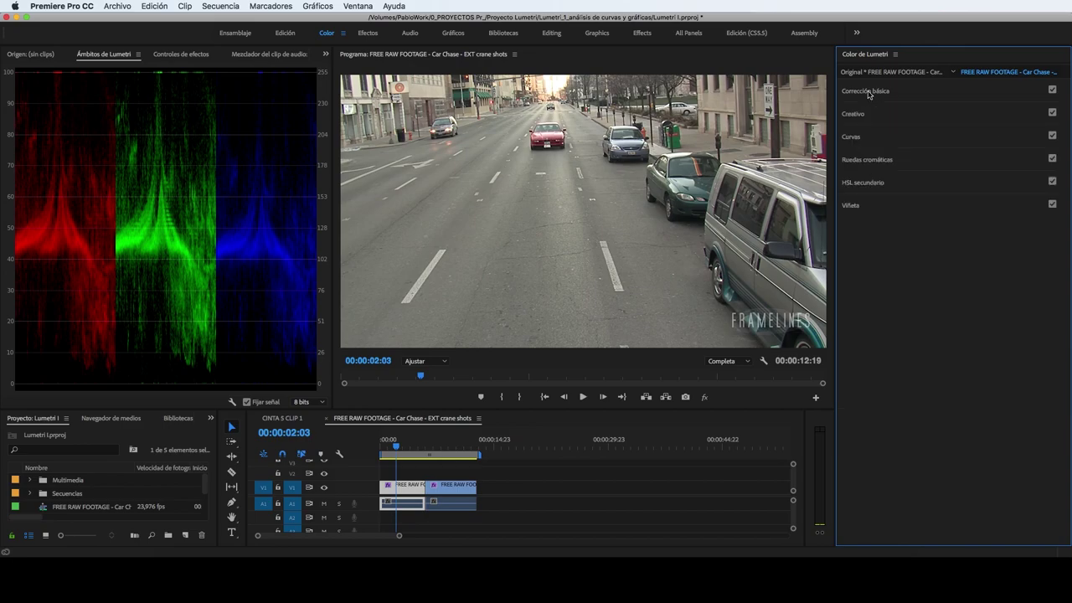
# Steepen the red channel curve by pulling its white point left and crushing its black point right
pyautogui.click(855, 137)
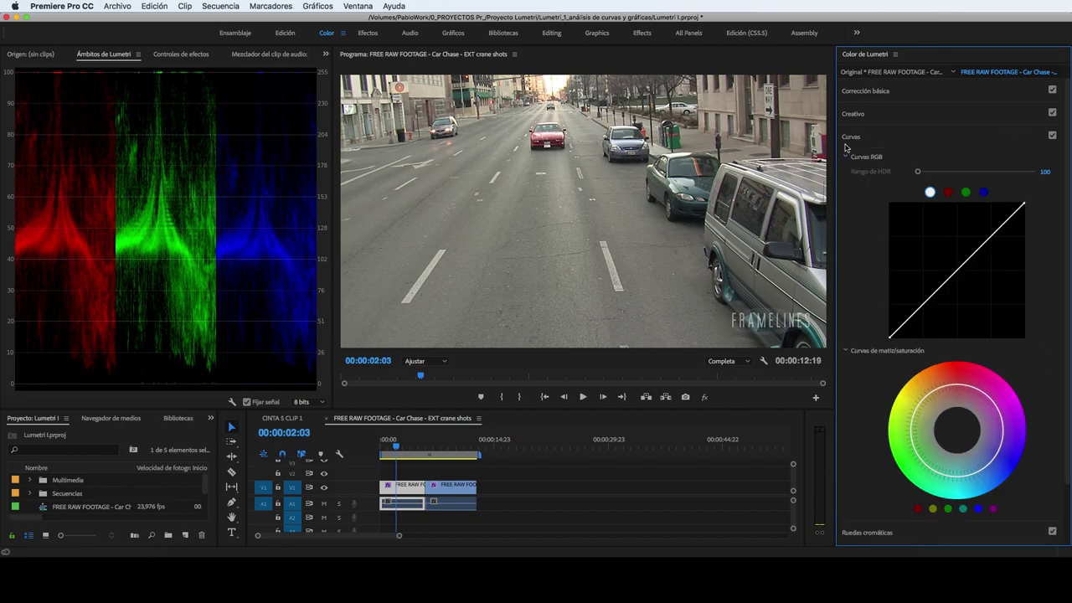
pyautogui.click(949, 194)
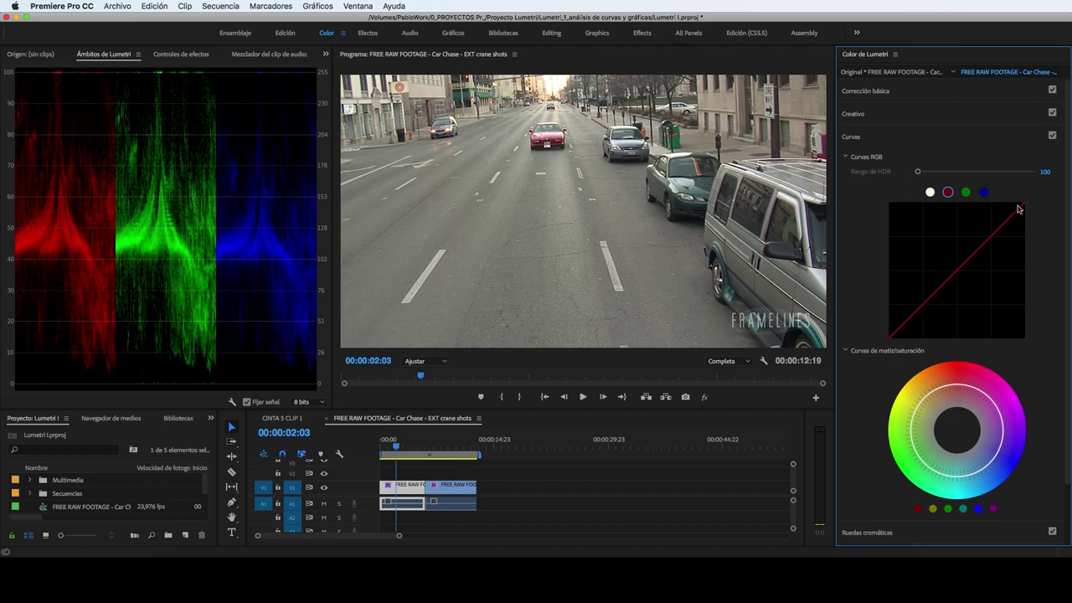
pyautogui.moveTo(1024, 207)
pyautogui.mouseDown()
pyautogui.moveTo(1000, 202)
pyautogui.moveTo(1038, 203)
pyautogui.moveTo(1055, 229)
pyautogui.moveTo(1059, 197)
pyautogui.mouseUp()
pyautogui.moveTo(892, 341); pyautogui.dragTo(881, 316)
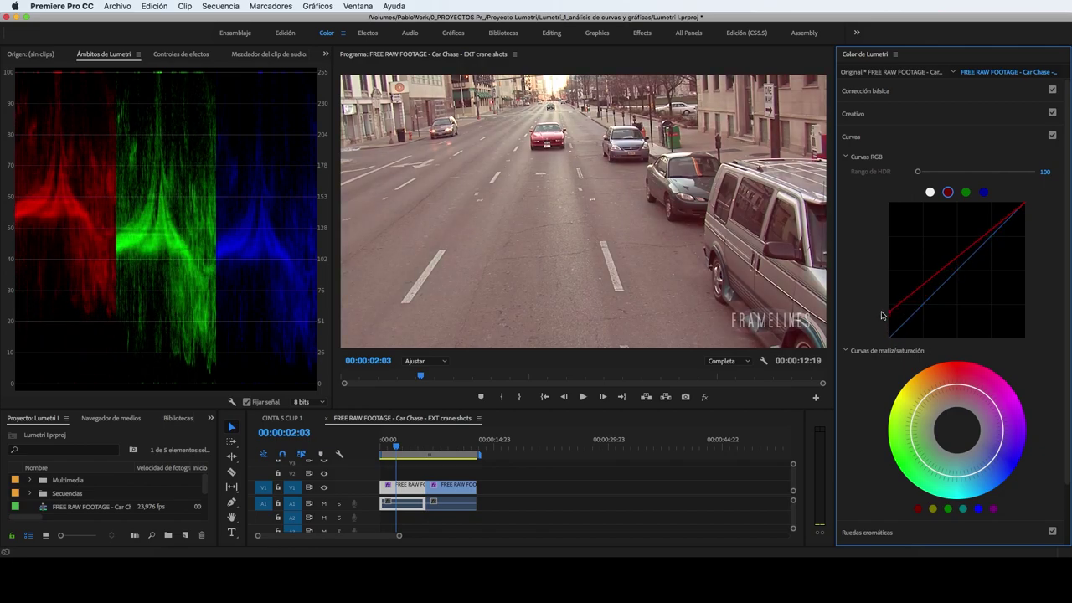
pyautogui.moveTo(882, 317)
pyautogui.mouseDown()
pyautogui.moveTo(881, 334)
pyautogui.moveTo(911, 343)
pyautogui.mouseUp()
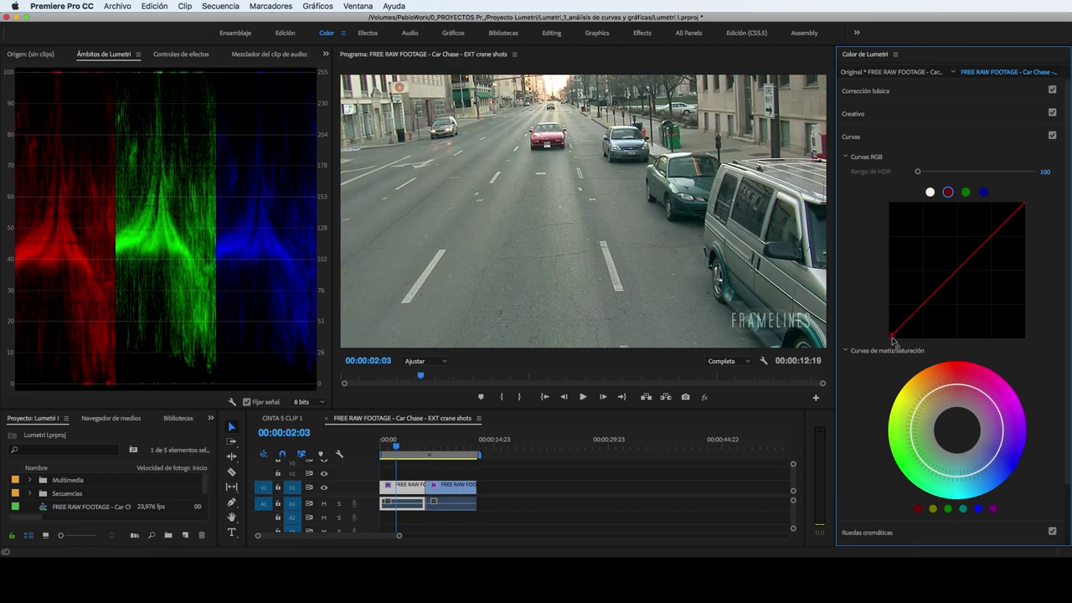
pyautogui.moveTo(910, 343); pyautogui.dragTo(917, 349)
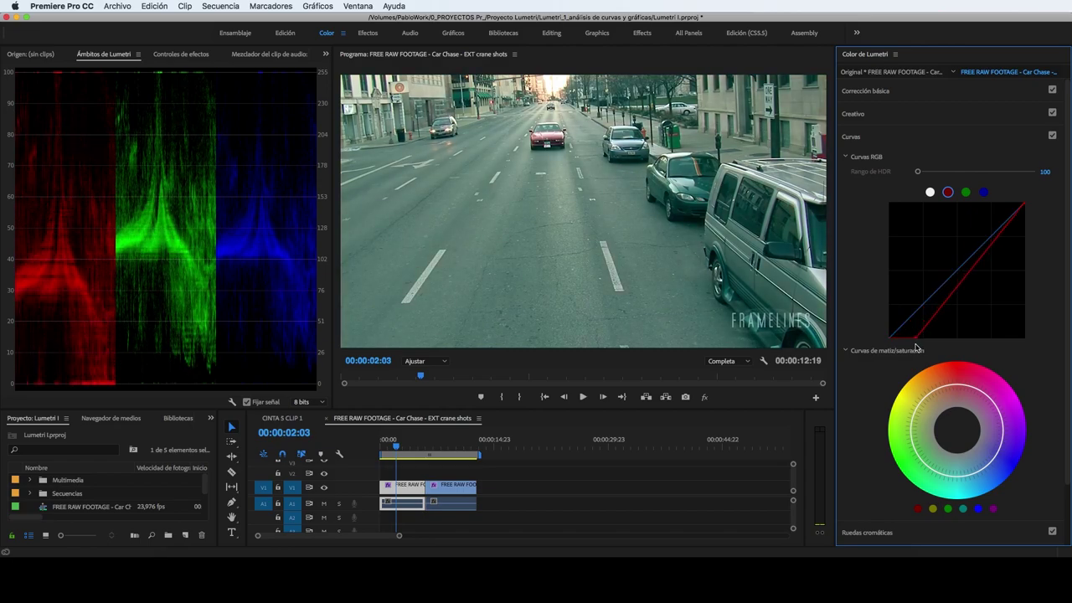
pyautogui.moveTo(917, 349); pyautogui.dragTo(910, 350)
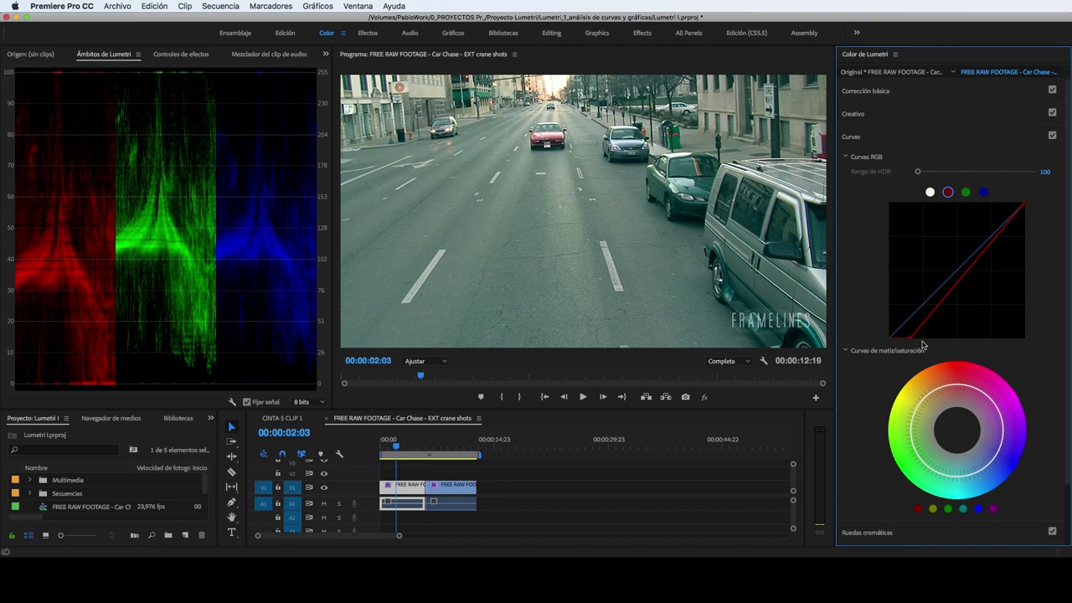
# Pull the green curve's midtones slightly down
pyautogui.click(965, 193)
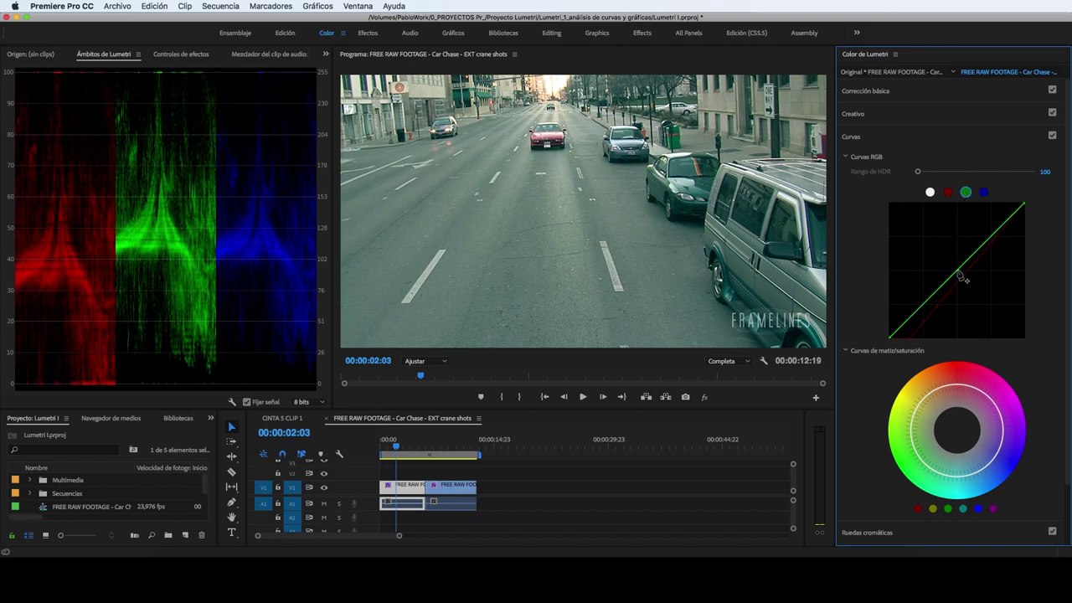
pyautogui.moveTo(958, 271)
pyautogui.mouseDown()
pyautogui.moveTo(962, 278)
pyautogui.moveTo(959, 270)
pyautogui.mouseUp()
pyautogui.click(984, 192)
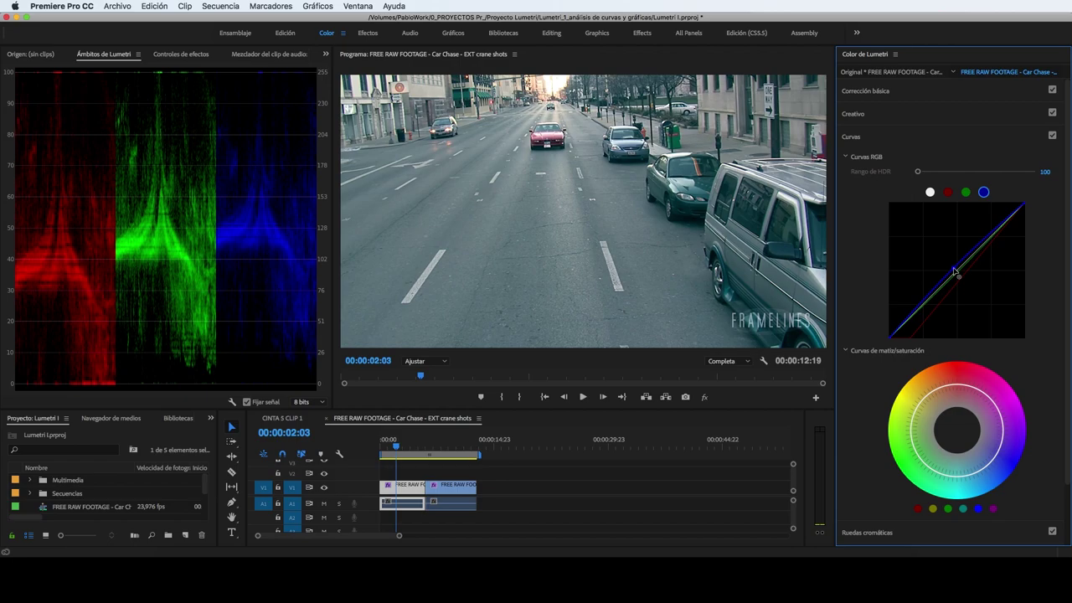
# Toggle Curves off and on to compare the grade, then reselect the red channel
pyautogui.click(1053, 136)
pyautogui.click(1052, 135)
pyautogui.click(1053, 136)
pyautogui.click(1052, 136)
pyautogui.click(1052, 136)
pyautogui.click(1053, 135)
pyautogui.click(1053, 135)
pyautogui.click(1052, 135)
pyautogui.click(947, 191)
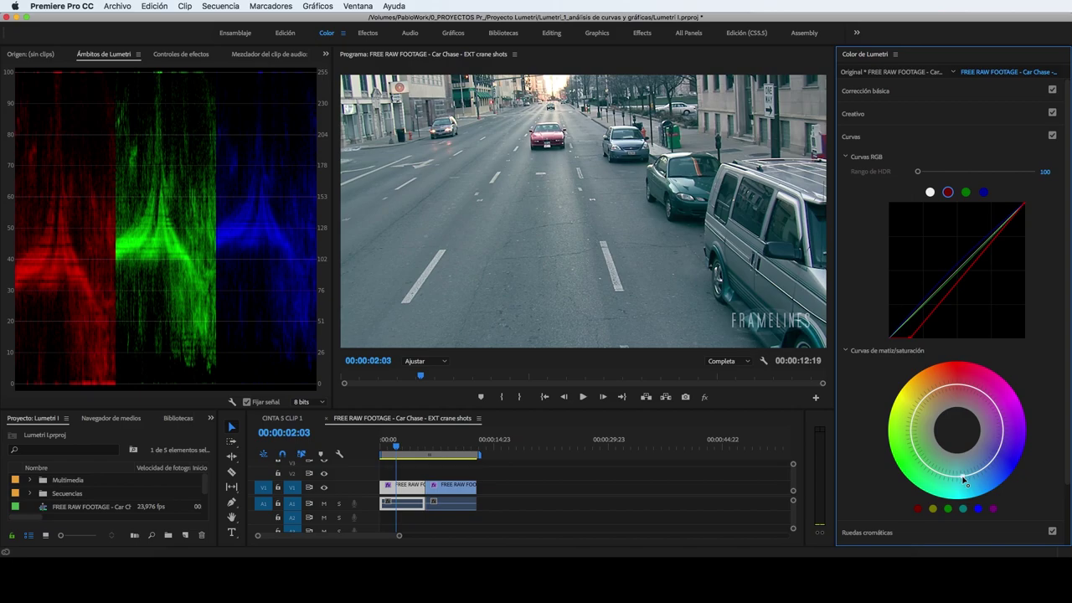
pyautogui.moveTo(963, 479)
pyautogui.mouseDown()
pyautogui.moveTo(977, 498)
pyautogui.moveTo(969, 468)
pyautogui.moveTo(949, 484)
pyautogui.mouseUp()
# Raise red-hue saturation on the hue-saturation wheel, pinning neighbouring hues with extra points
pyautogui.click(957, 384)
pyautogui.moveTo(957, 381); pyautogui.dragTo(960, 366)
pyautogui.moveTo(959, 369); pyautogui.dragTo(958, 402)
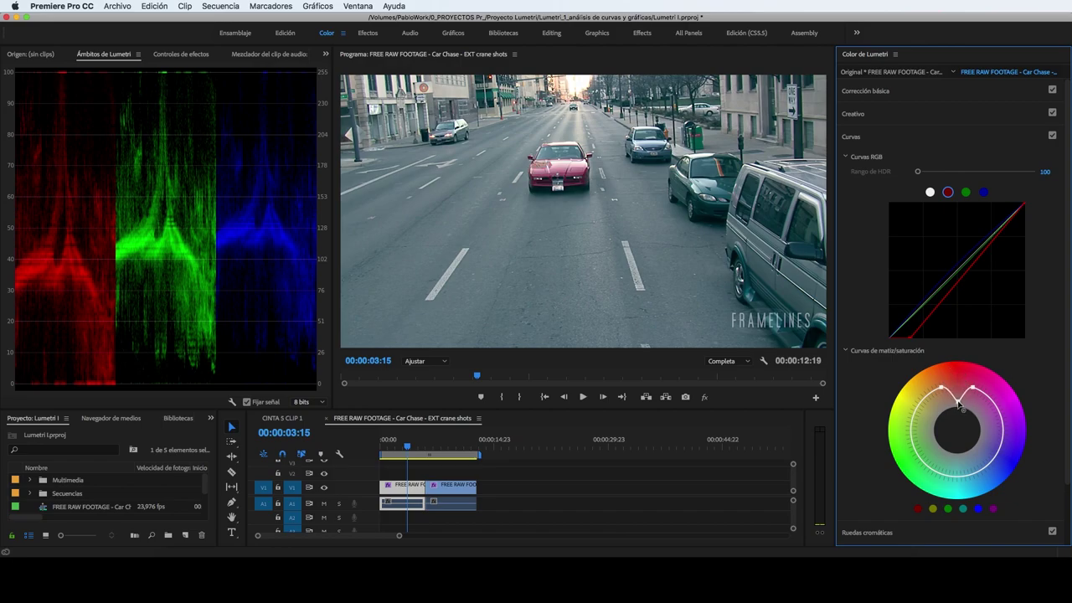
pyautogui.click(985, 396)
pyautogui.click(996, 406)
pyautogui.click(1002, 422)
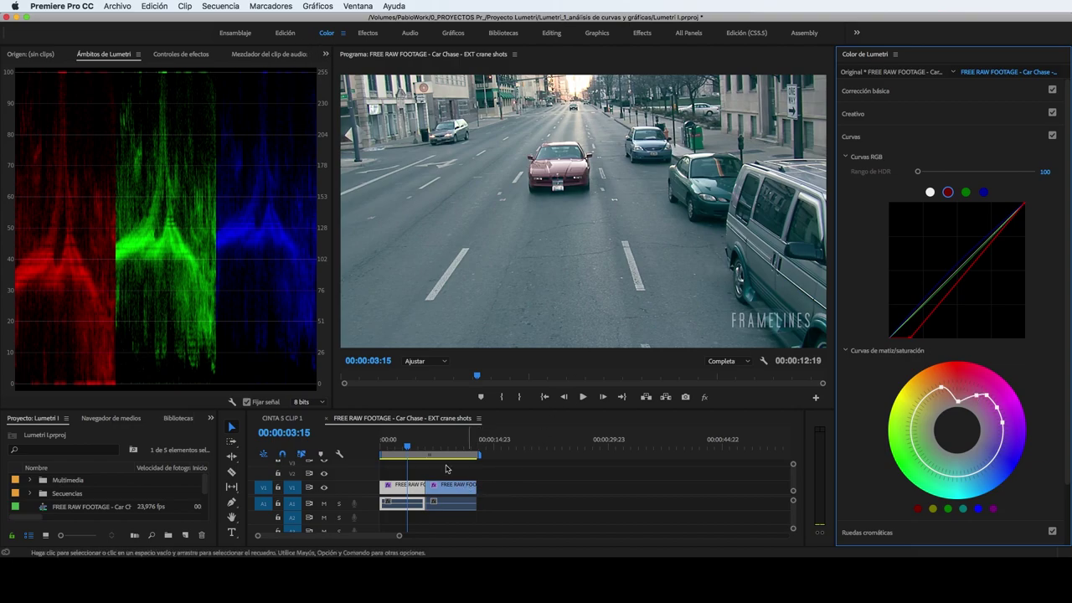
pyautogui.click(416, 449)
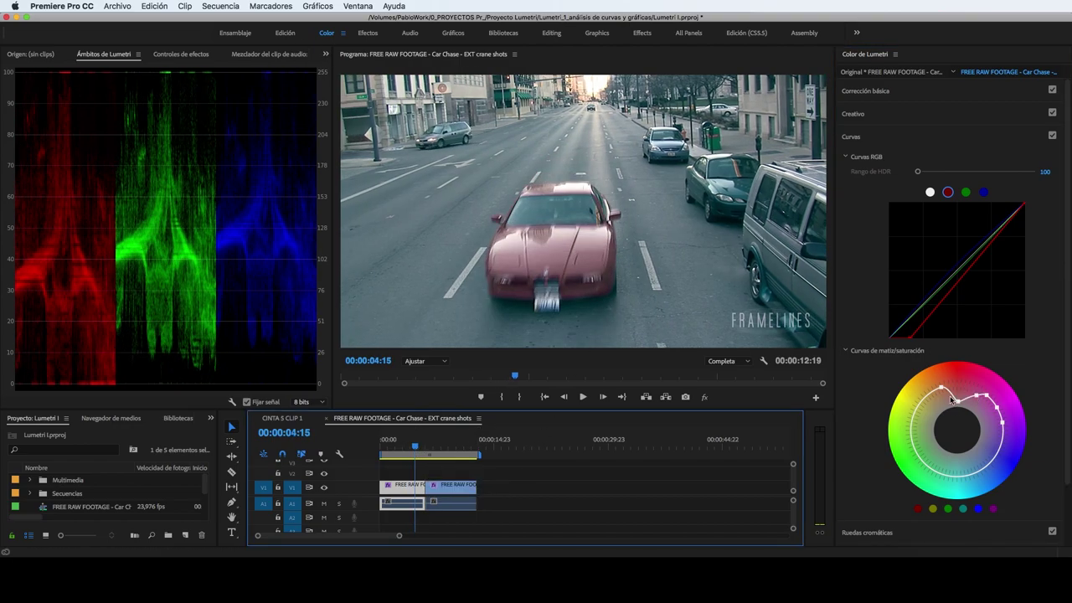
pyautogui.moveTo(959, 404)
pyautogui.mouseDown()
pyautogui.moveTo(958, 373)
pyautogui.moveTo(981, 380)
pyautogui.moveTo(961, 402)
pyautogui.moveTo(957, 381)
pyautogui.mouseUp()
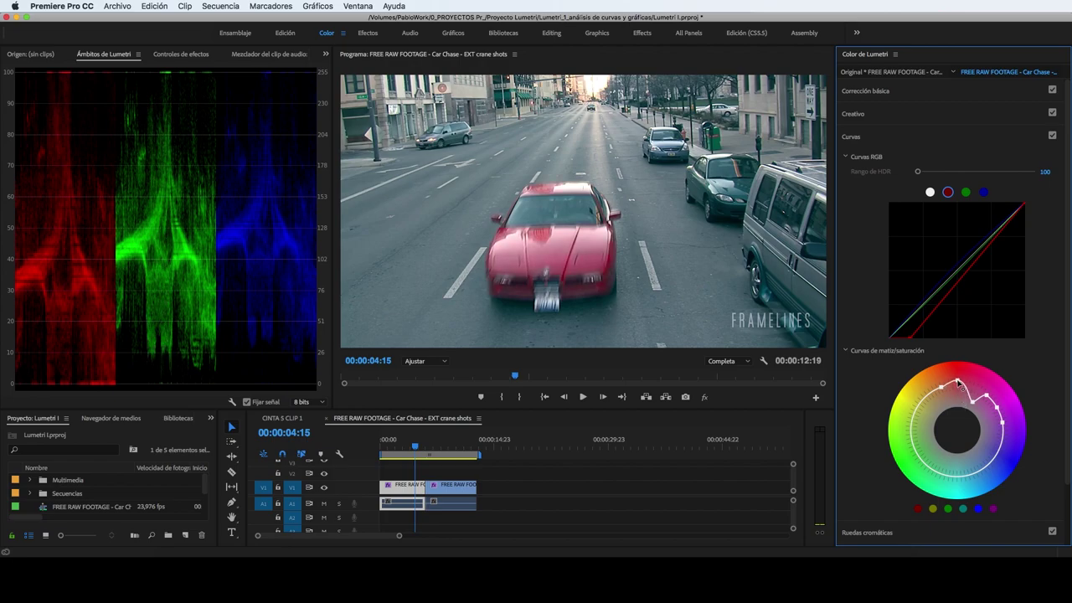
pyautogui.moveTo(972, 403); pyautogui.dragTo(977, 383)
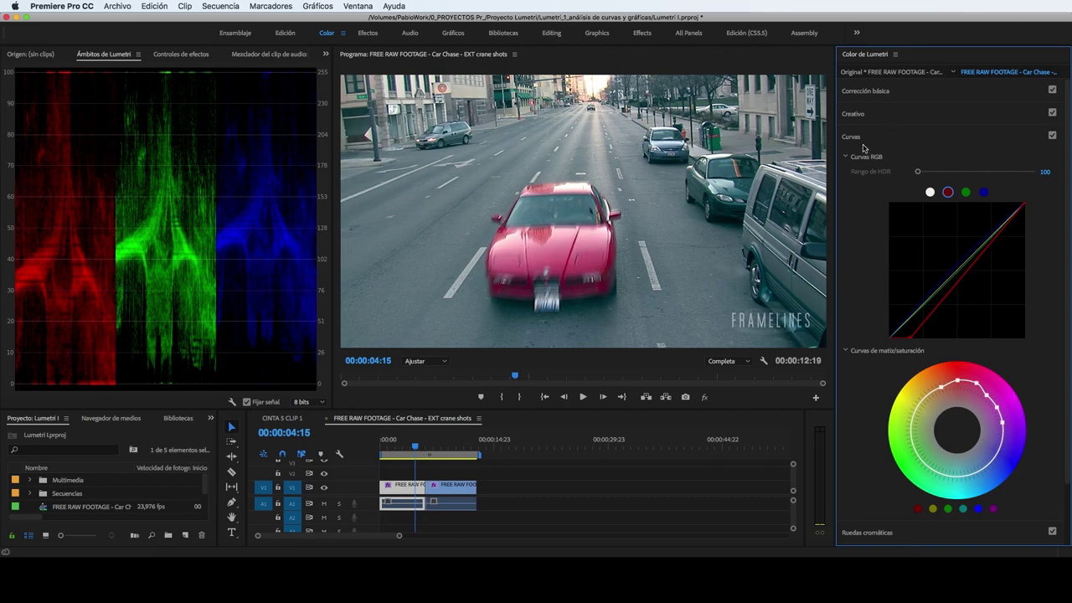
# Collapse Curves and uncheck it to bypass the grade, then expand Creative
pyautogui.click(859, 139)
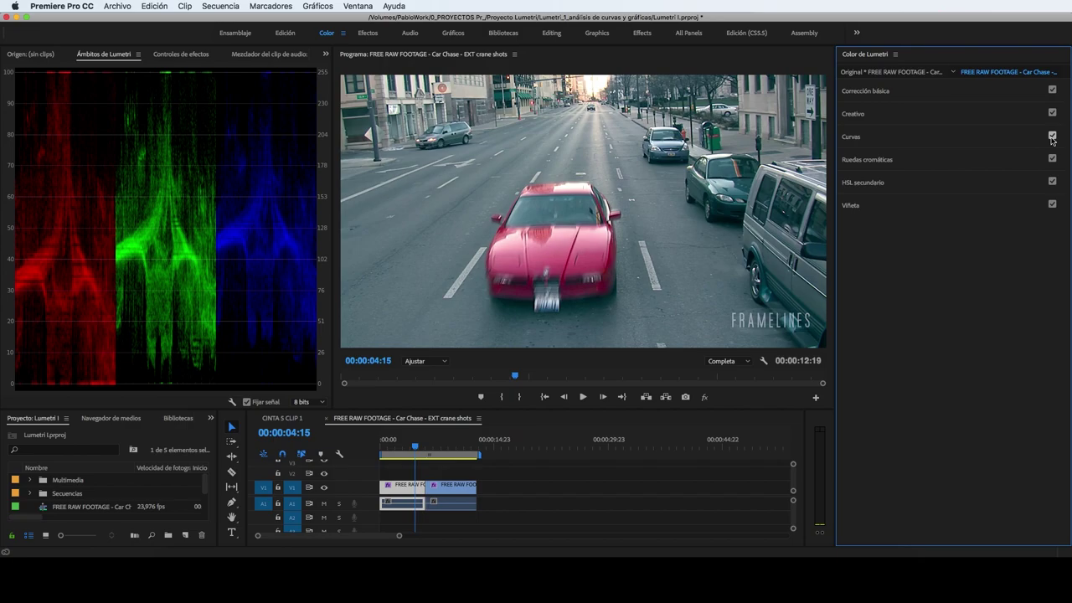
pyautogui.click(1052, 137)
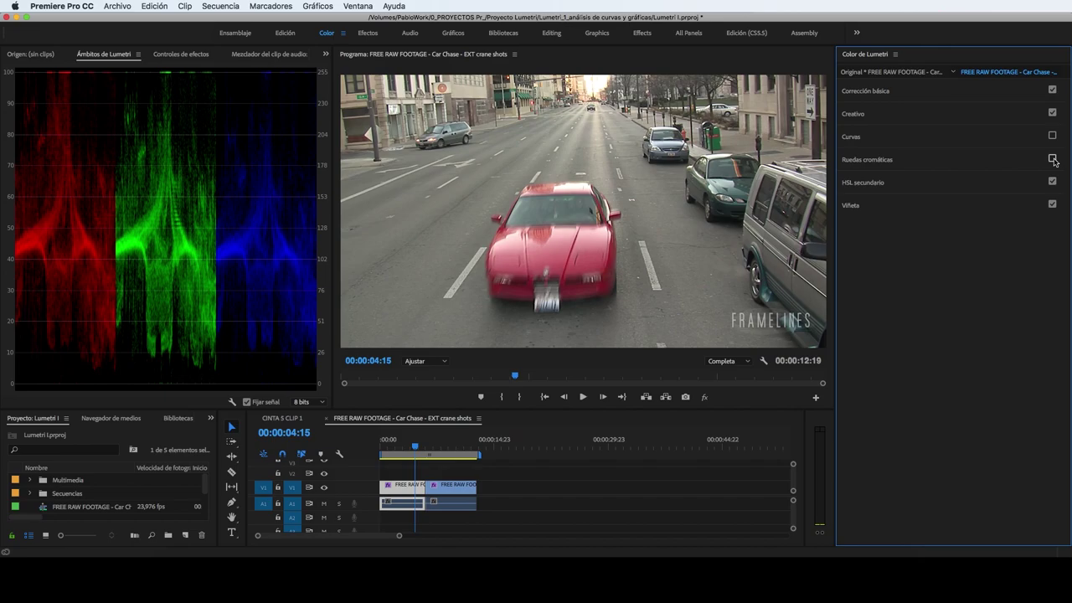
pyautogui.click(864, 120)
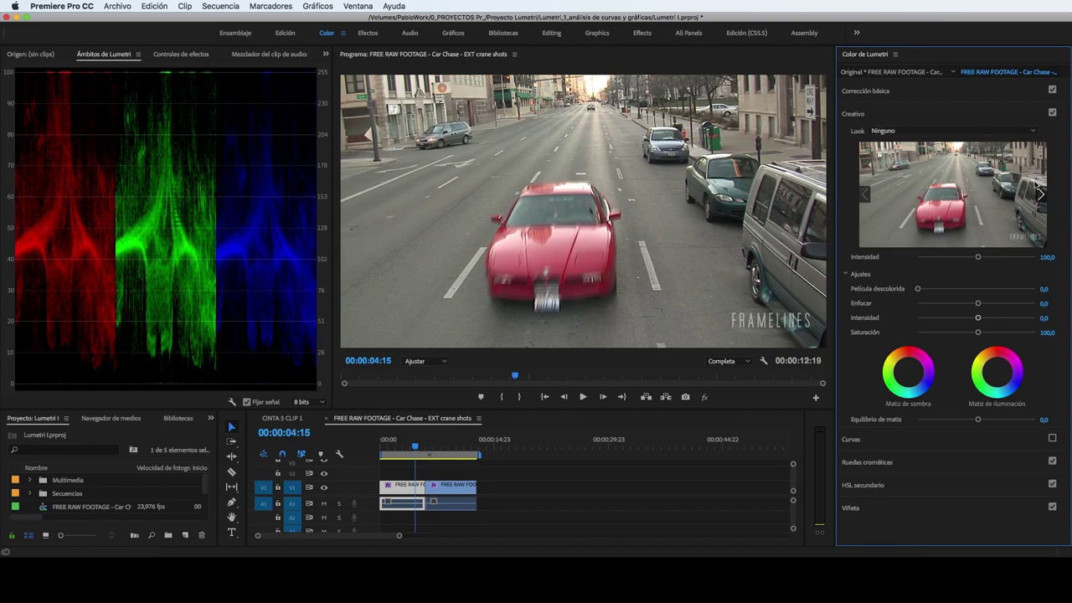
# Browse the Look list and look-file browser, closing both without choosing a look
pyautogui.click(1032, 131)
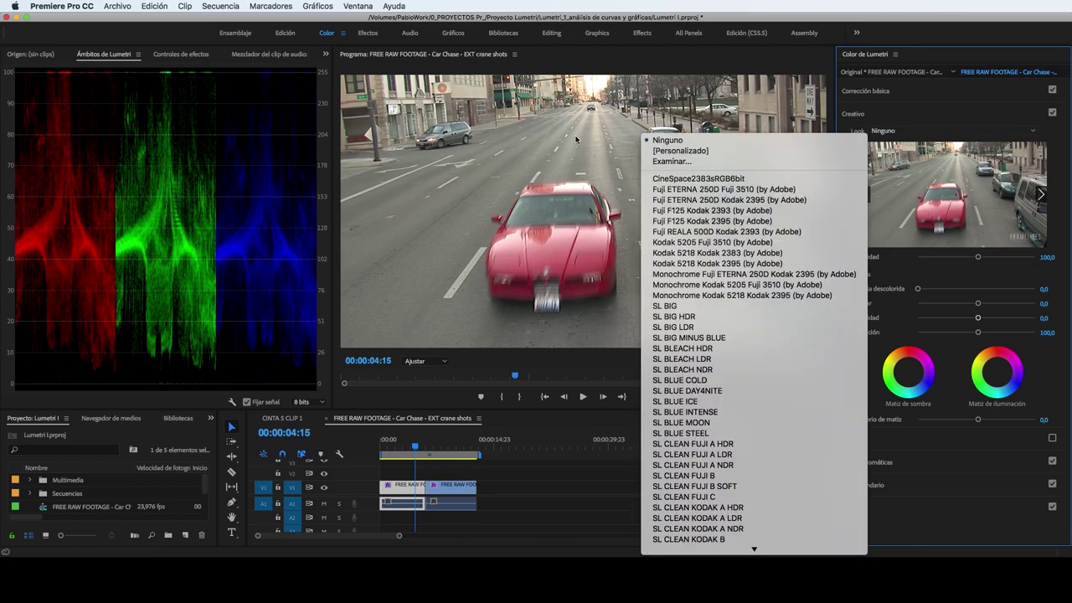
pyautogui.scroll(-5, 689, 536)
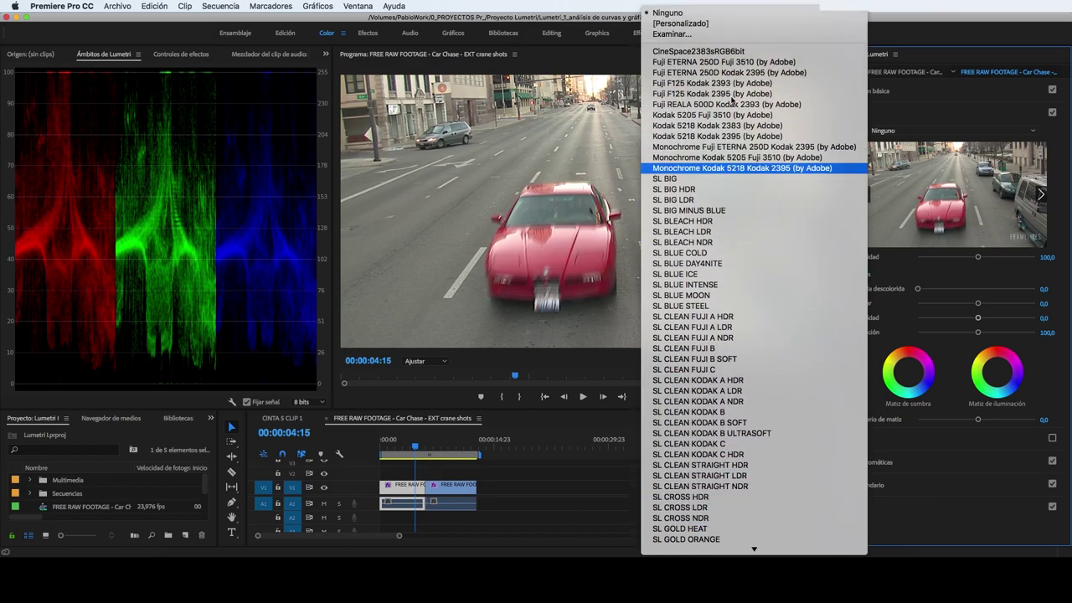
pyautogui.click(684, 34)
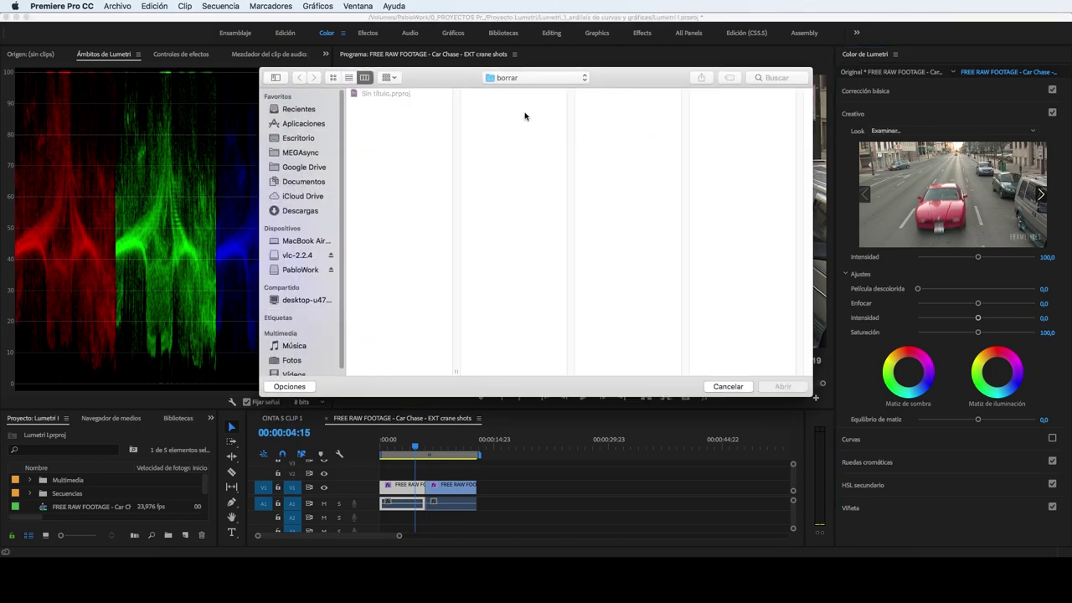
pyautogui.click(728, 386)
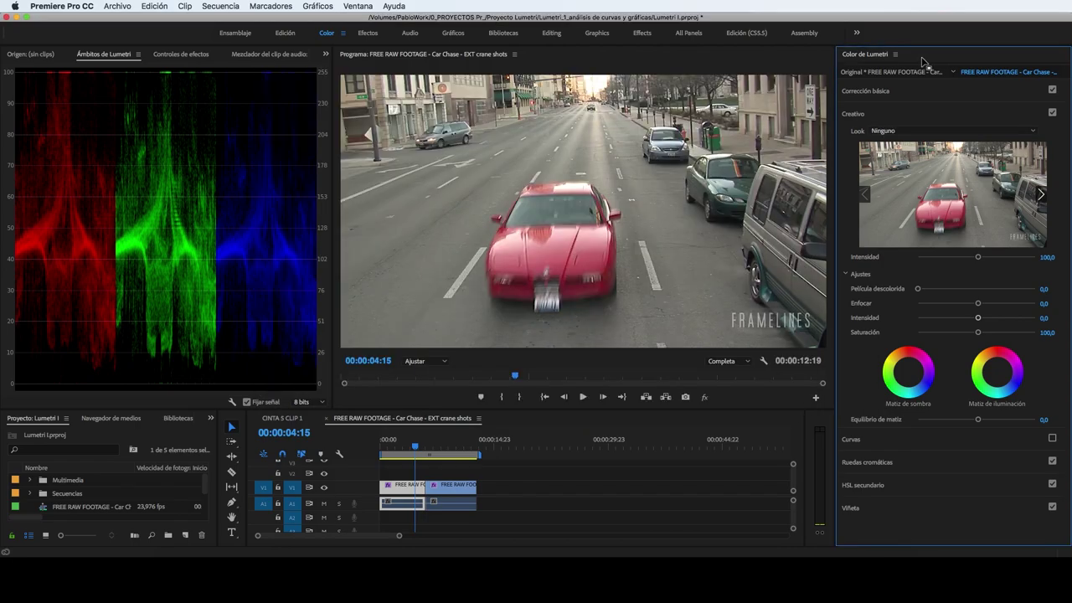
pyautogui.click(875, 91)
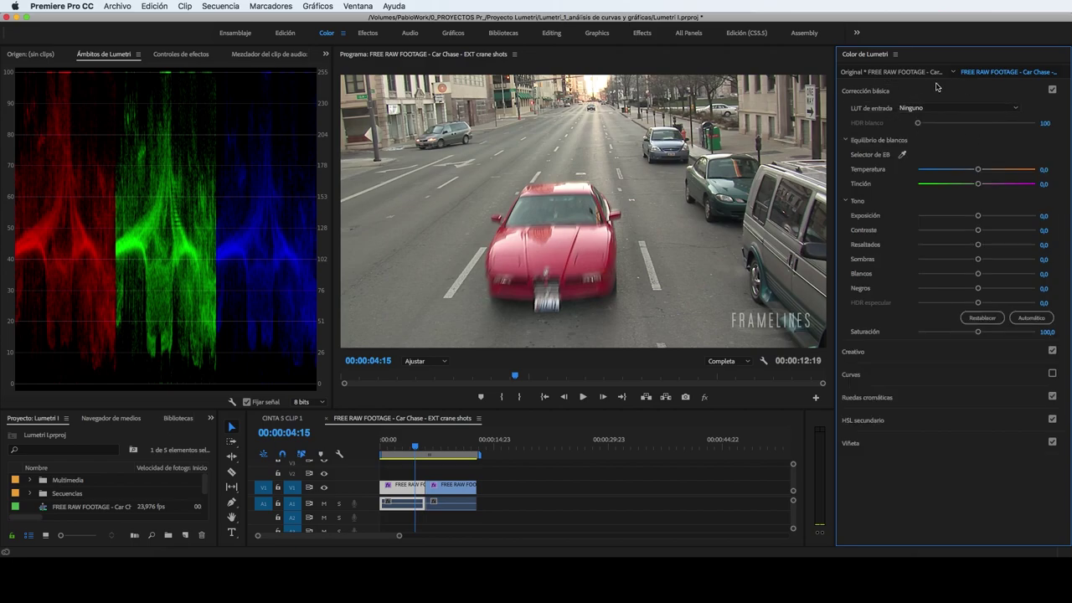
pyautogui.click(870, 94)
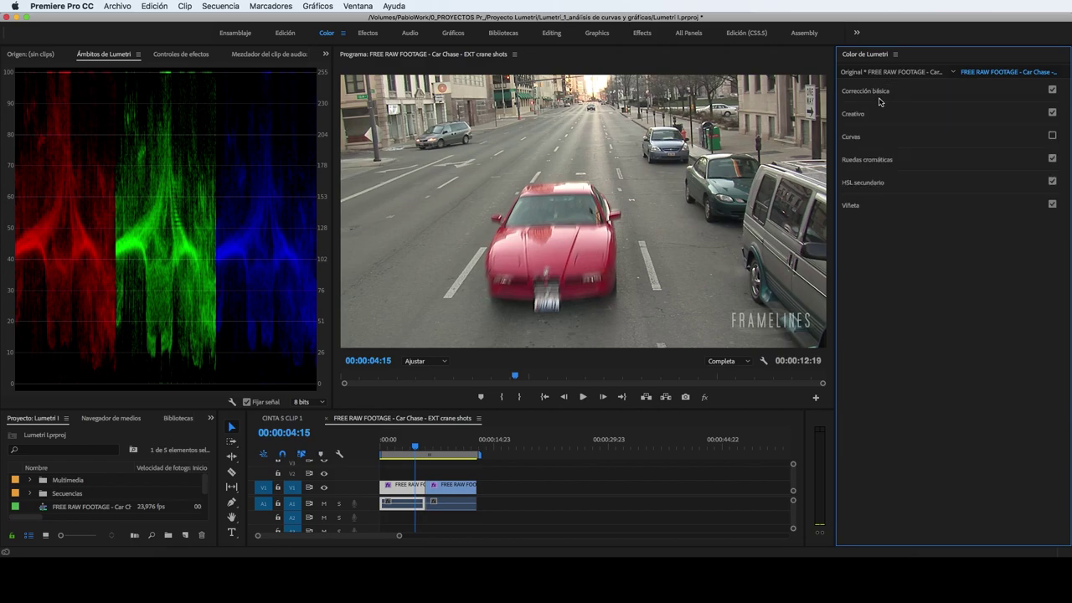
pyautogui.click(885, 113)
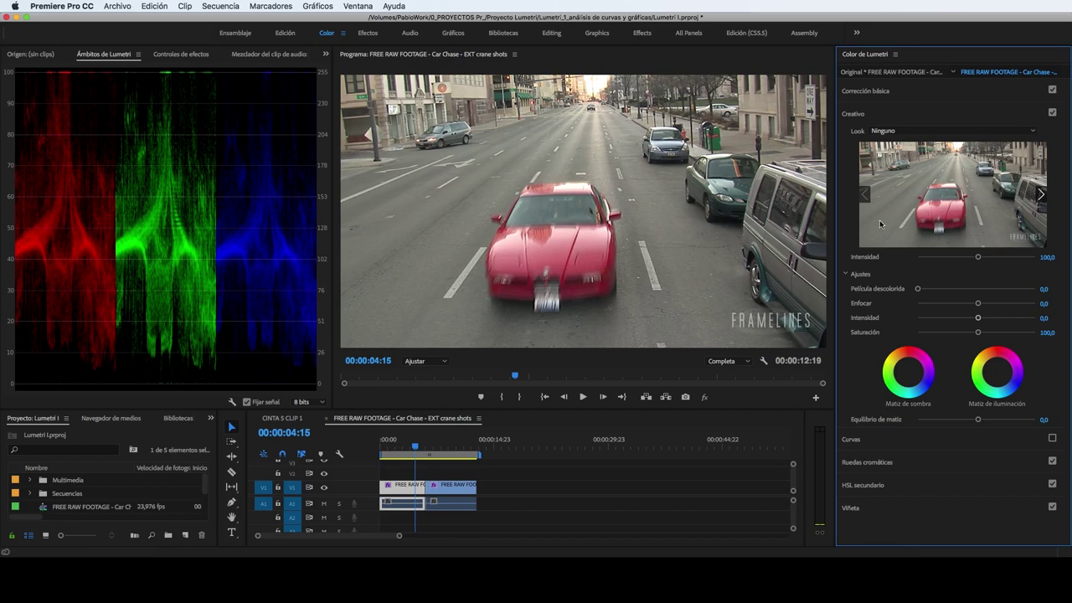
pyautogui.click(939, 134)
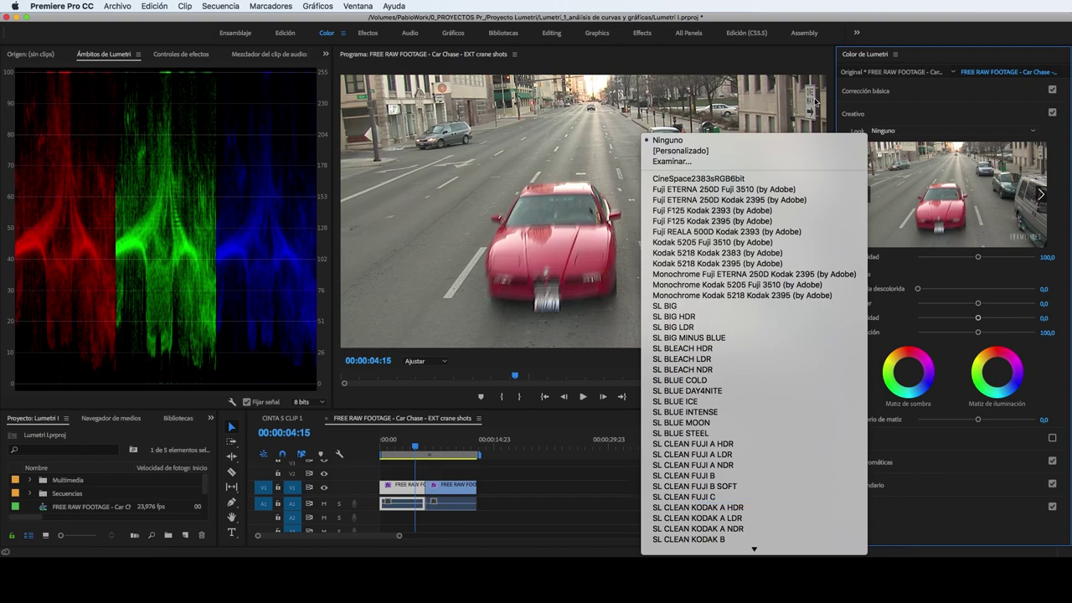
pyautogui.click(915, 115)
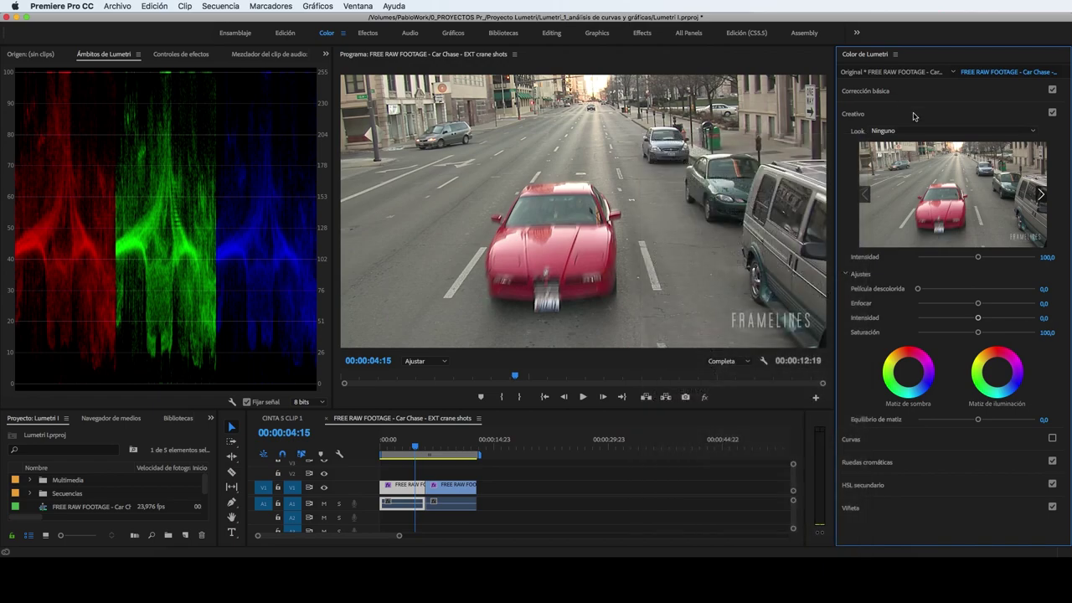
# Step through the look previews to Kodak 5205 Fuji 3510 (by Adobe) and apply it
pyautogui.click(1041, 194)
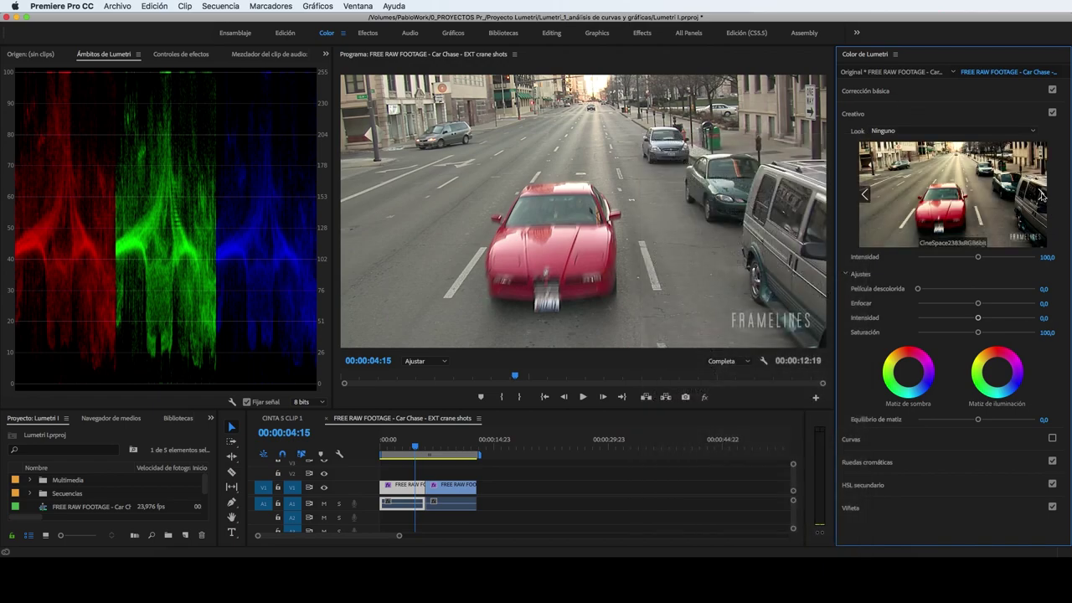
pyautogui.click(1041, 194)
pyautogui.click(1041, 194)
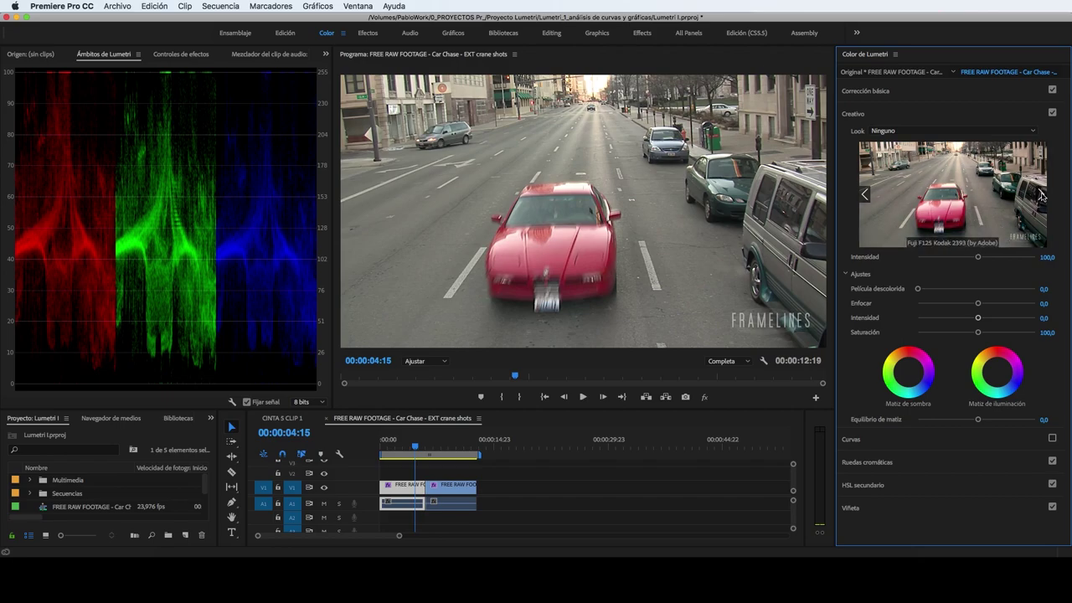
pyautogui.click(1042, 194)
pyautogui.click(1041, 195)
pyautogui.click(1041, 195)
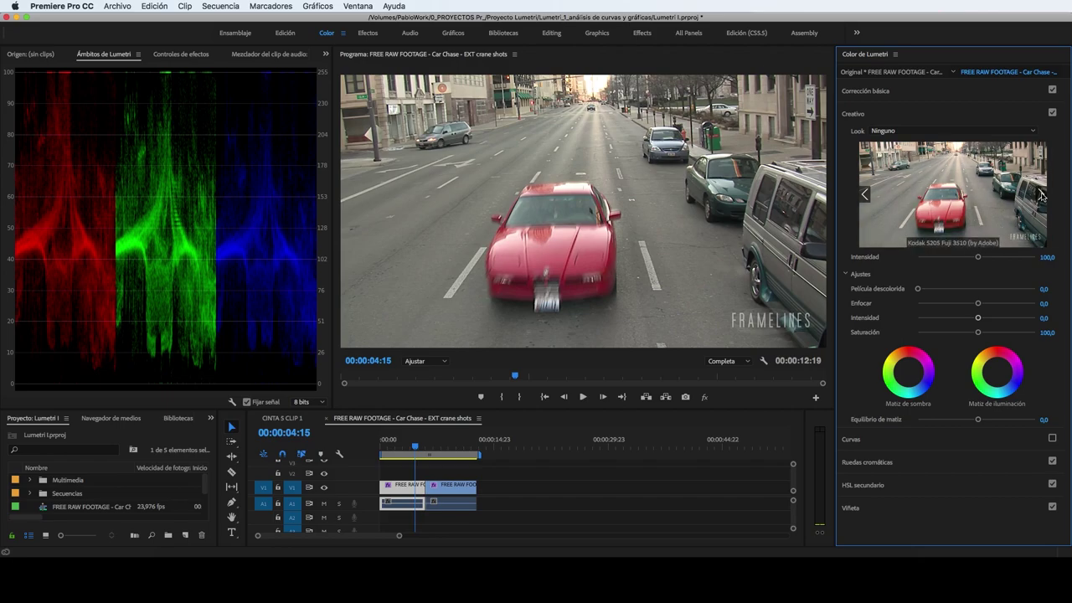
pyautogui.click(1042, 194)
pyautogui.click(865, 197)
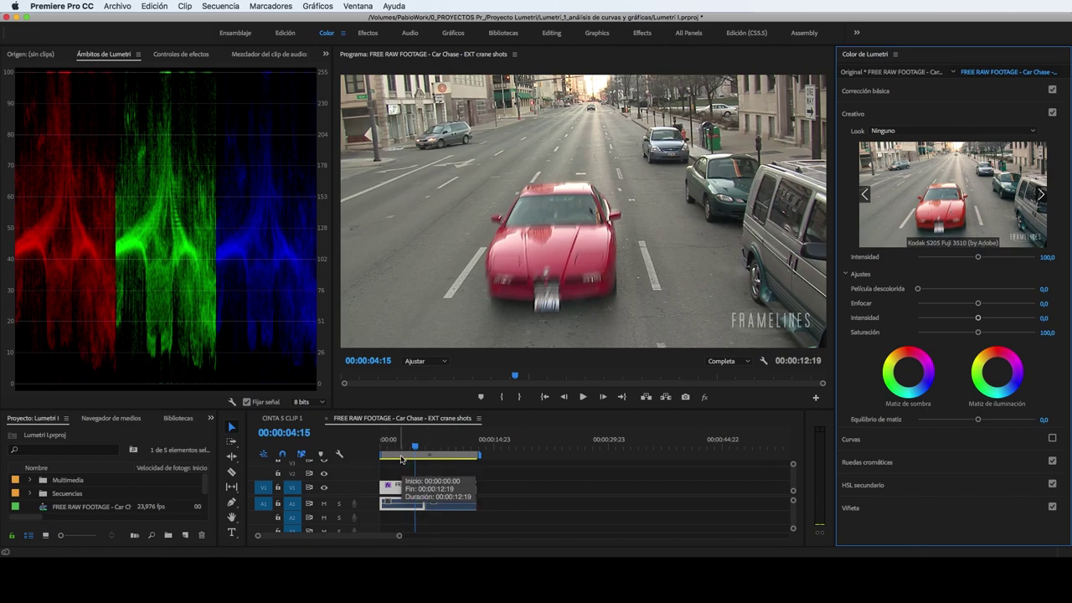
pyautogui.click(952, 207)
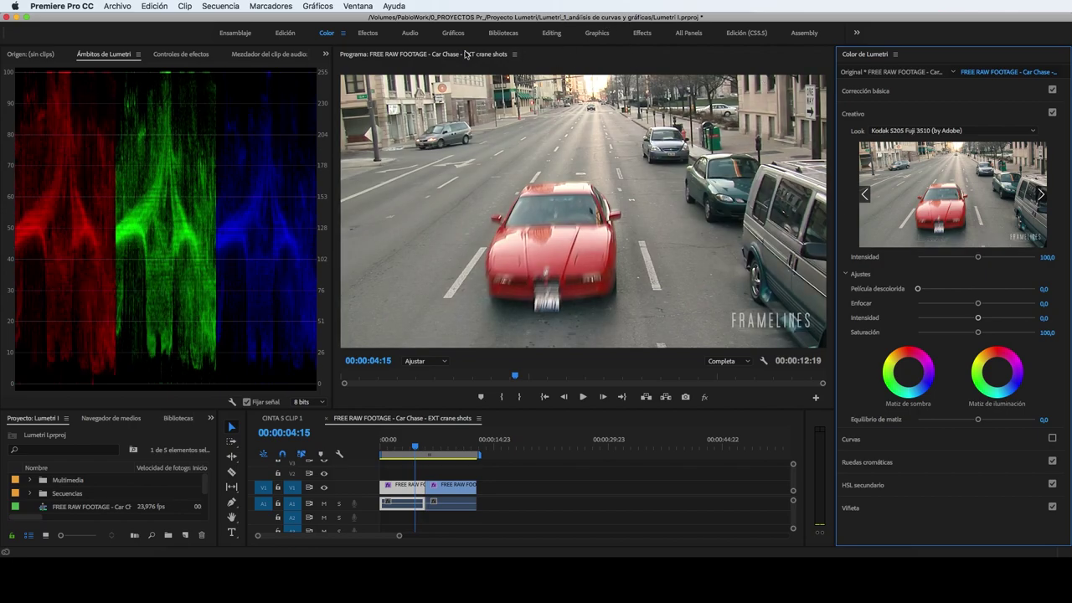
pyautogui.click(1052, 113)
pyautogui.click(1052, 112)
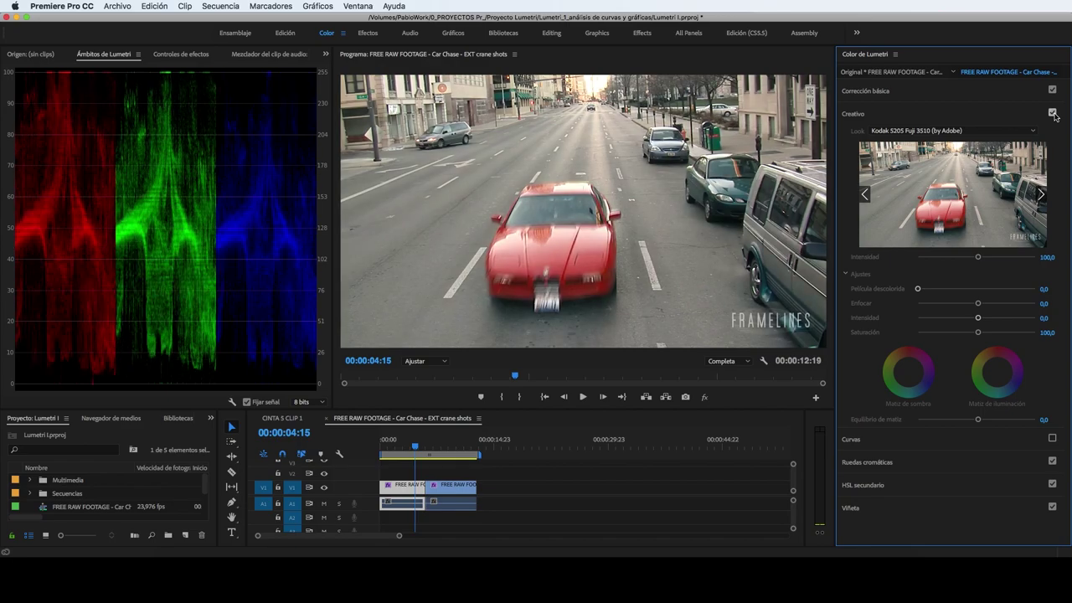
pyautogui.click(1053, 112)
pyautogui.click(1053, 112)
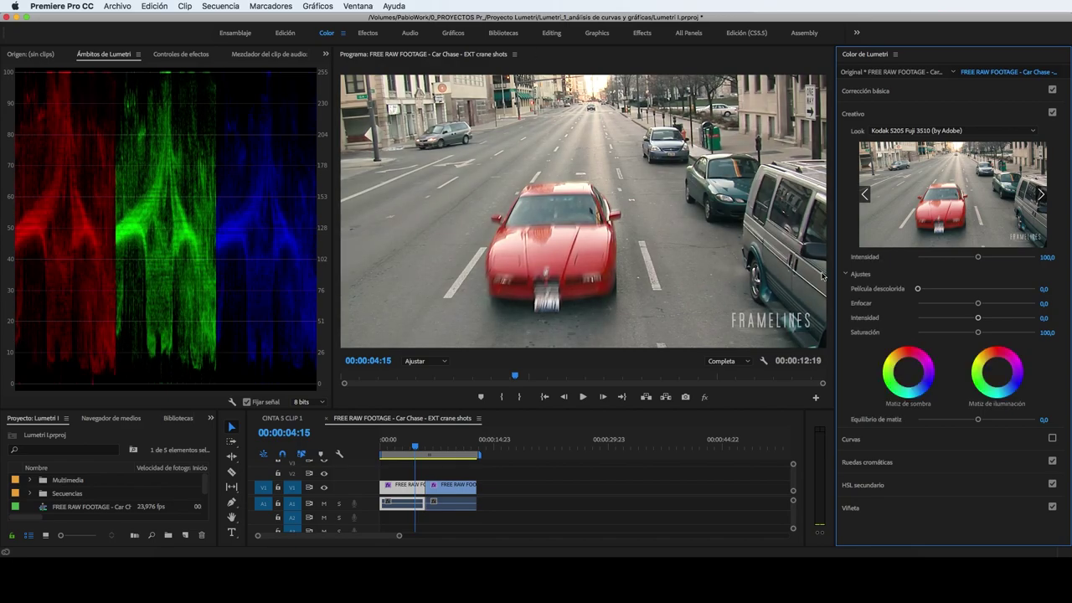
pyautogui.moveTo(978, 256)
pyautogui.mouseDown()
pyautogui.moveTo(1020, 257)
pyautogui.moveTo(873, 265)
pyautogui.moveTo(973, 270)
pyautogui.mouseUp()
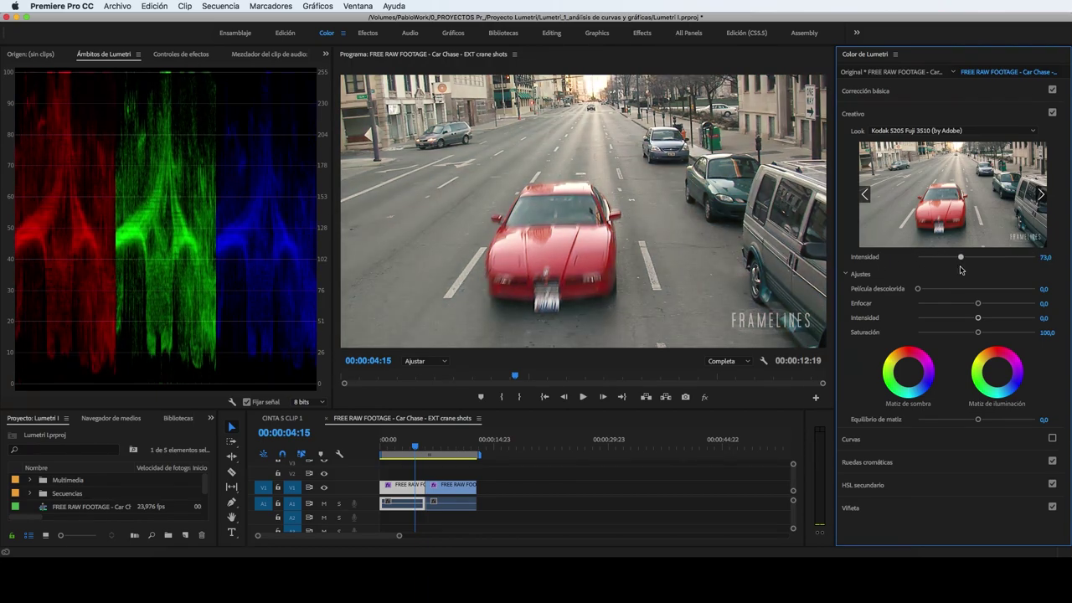
pyautogui.moveTo(973, 271); pyautogui.dragTo(977, 266)
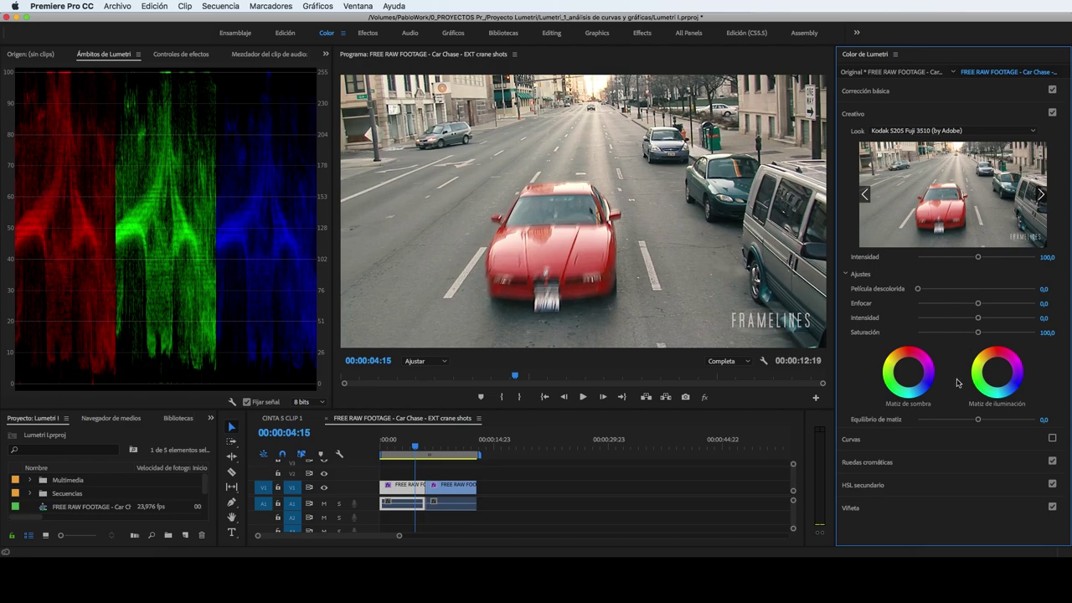
pyautogui.press('cmd+s')
pyautogui.moveTo(918, 289); pyautogui.dragTo(1016, 295)
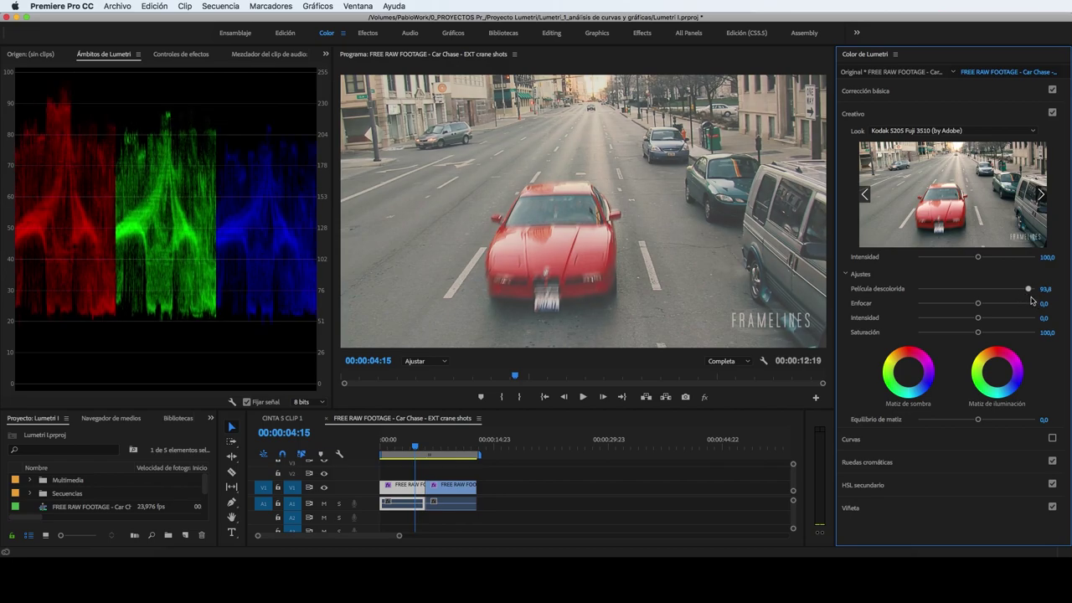
pyautogui.moveTo(1016, 298); pyautogui.dragTo(917, 288)
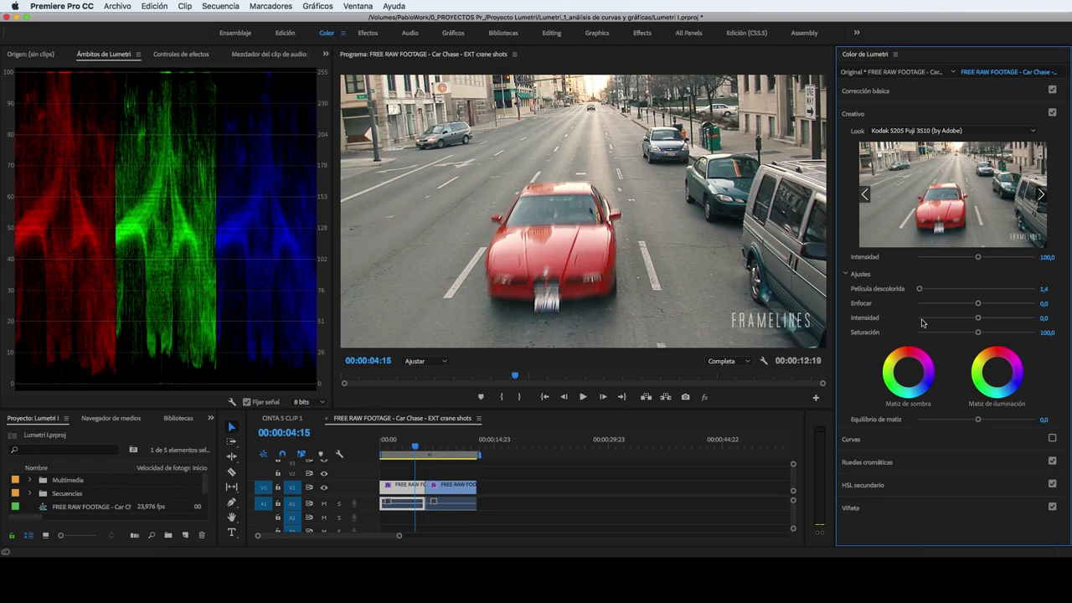
pyautogui.moveTo(977, 303); pyautogui.dragTo(996, 305)
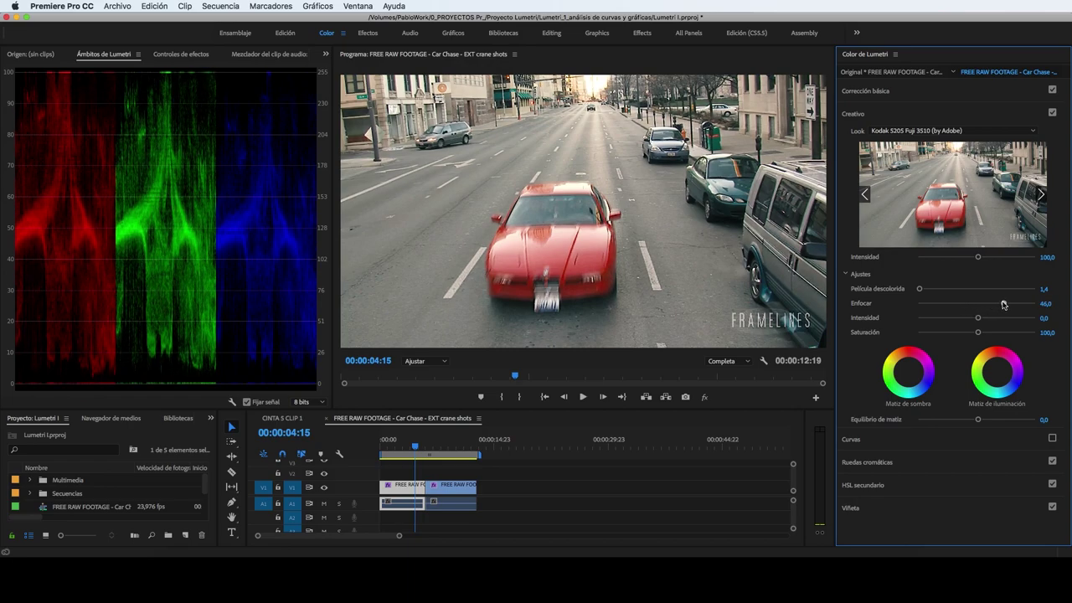
pyautogui.moveTo(1004, 304); pyautogui.dragTo(959, 302)
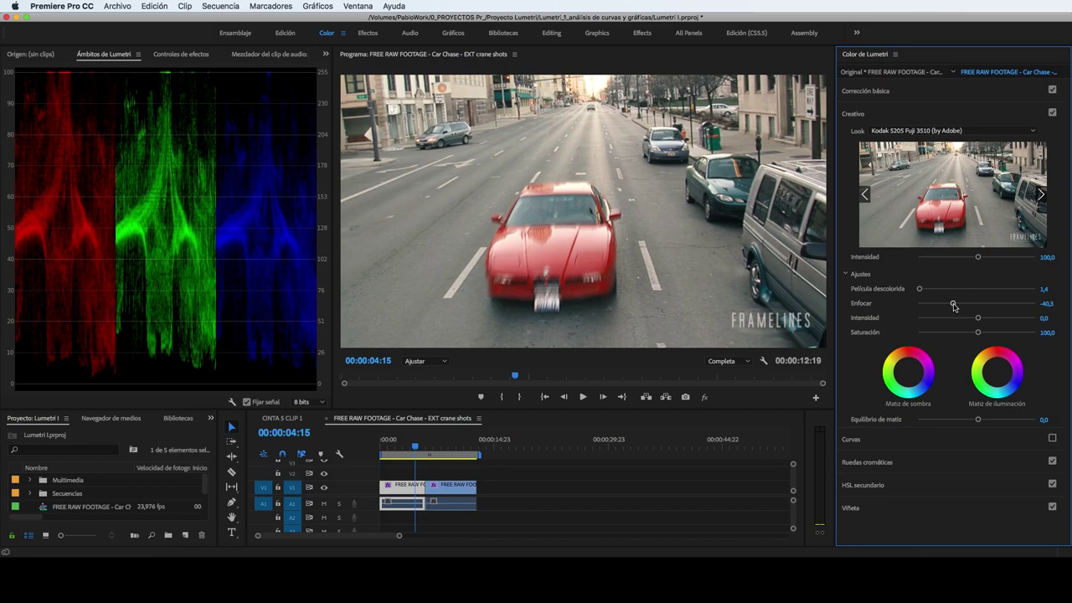
pyautogui.doubleClick(955, 305)
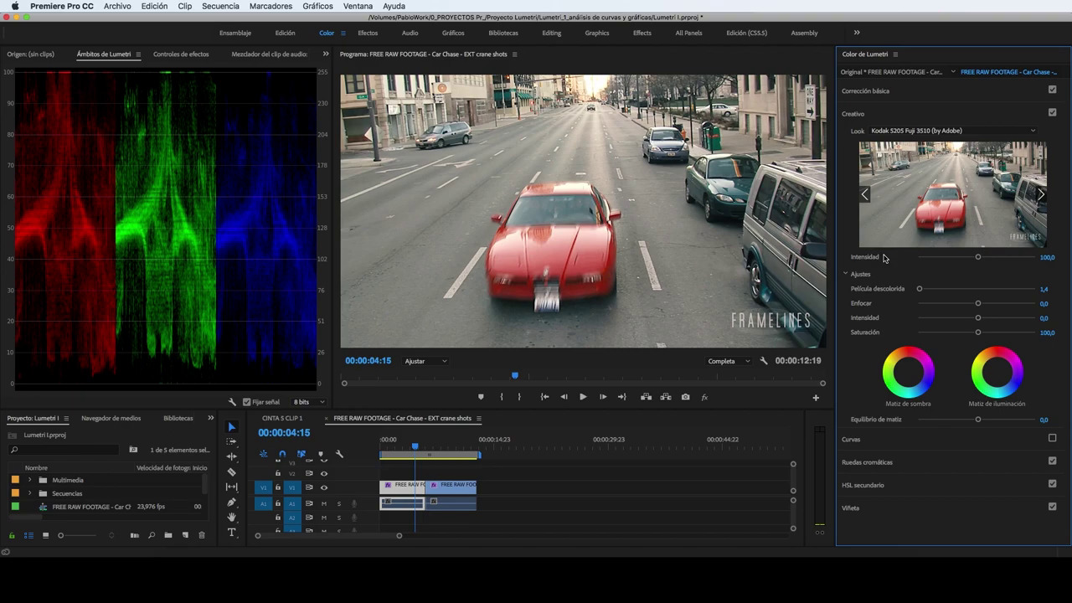
pyautogui.moveTo(978, 331)
pyautogui.mouseDown()
pyautogui.moveTo(994, 333)
pyautogui.moveTo(948, 334)
pyautogui.moveTo(1013, 333)
pyautogui.mouseUp()
pyautogui.doubleClick(1014, 333)
# Set the Creative adjustments to Intensidad (vibrance) 52,6 and saturation 78,7
pyautogui.moveTo(978, 318); pyautogui.dragTo(1006, 318)
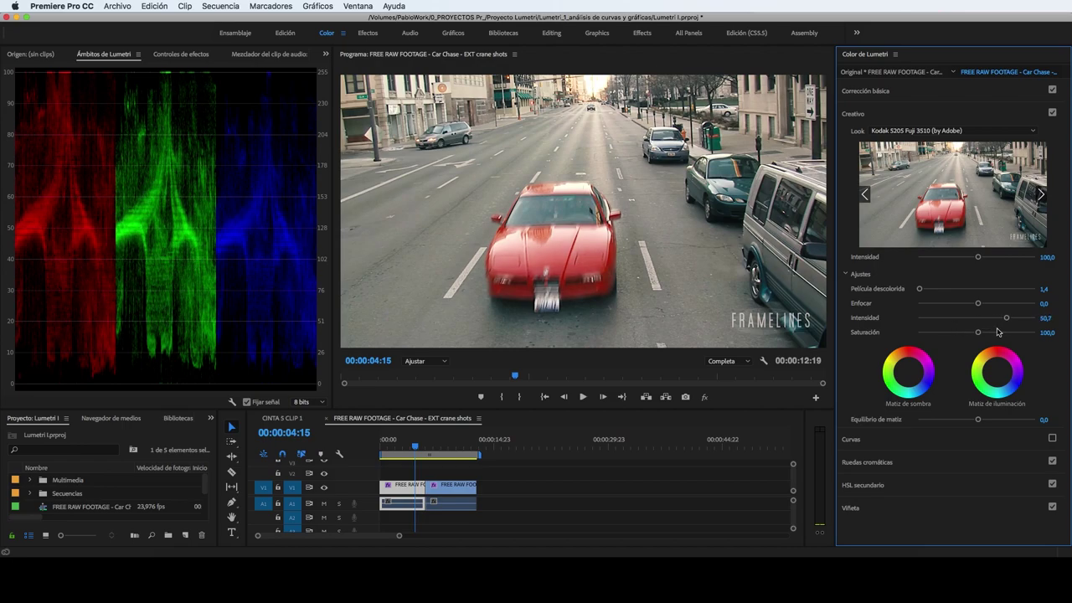
pyautogui.moveTo(1006, 318)
pyautogui.mouseDown()
pyautogui.moveTo(957, 316)
pyautogui.moveTo(1002, 326)
pyautogui.moveTo(965, 335)
pyautogui.mouseUp()
pyautogui.moveTo(1045, 318); pyautogui.dragTo(1054, 321)
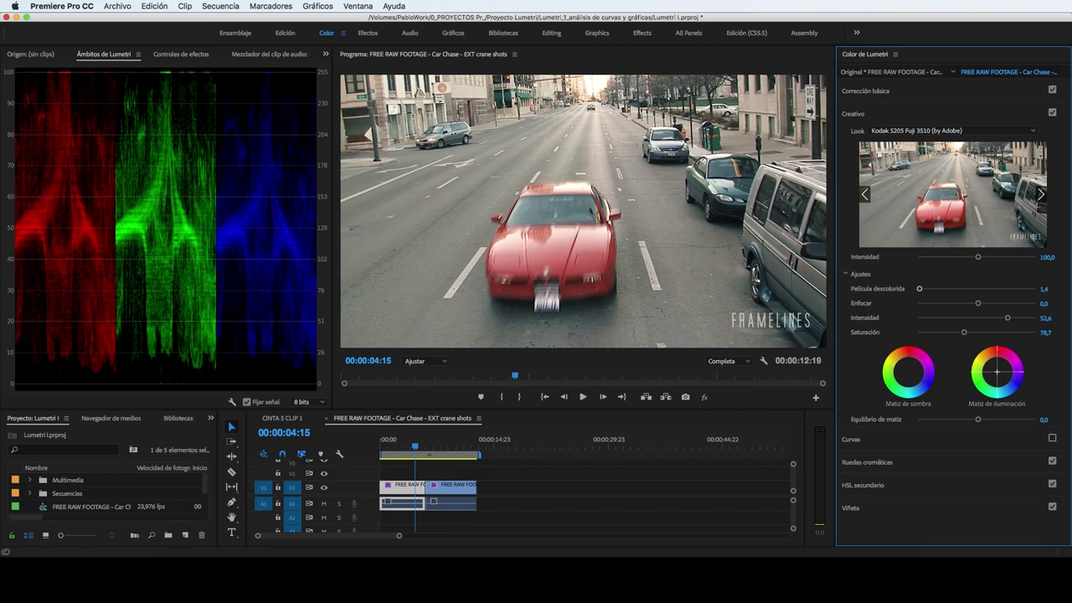
# Nudge the shadow tint wheel slightly and toggle Creative on and off to compare
pyautogui.click(996, 371)
pyautogui.click(907, 371)
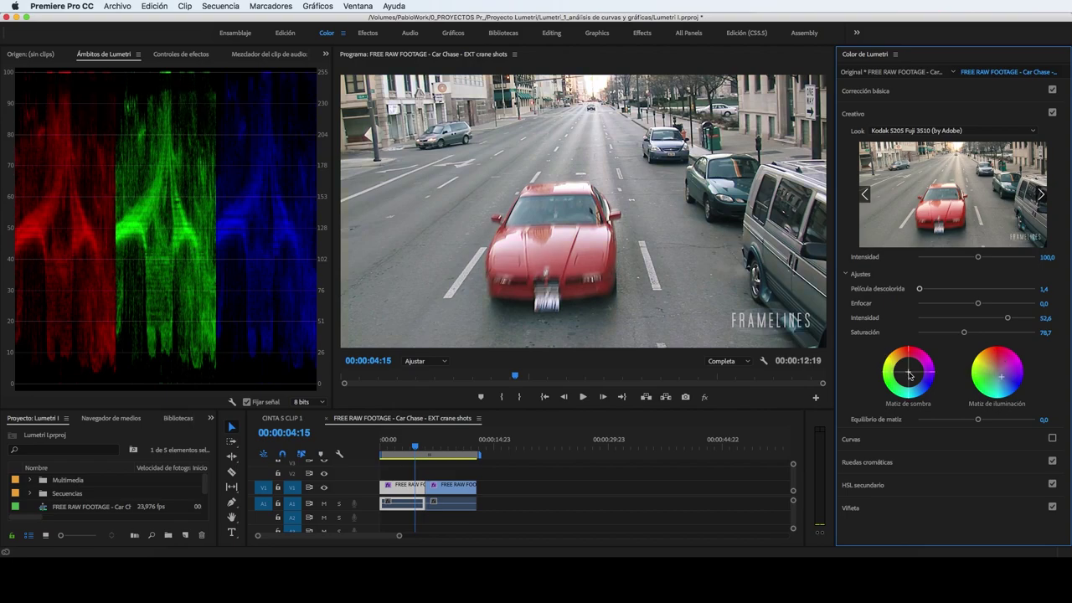
pyautogui.moveTo(908, 371); pyautogui.dragTo(907, 367)
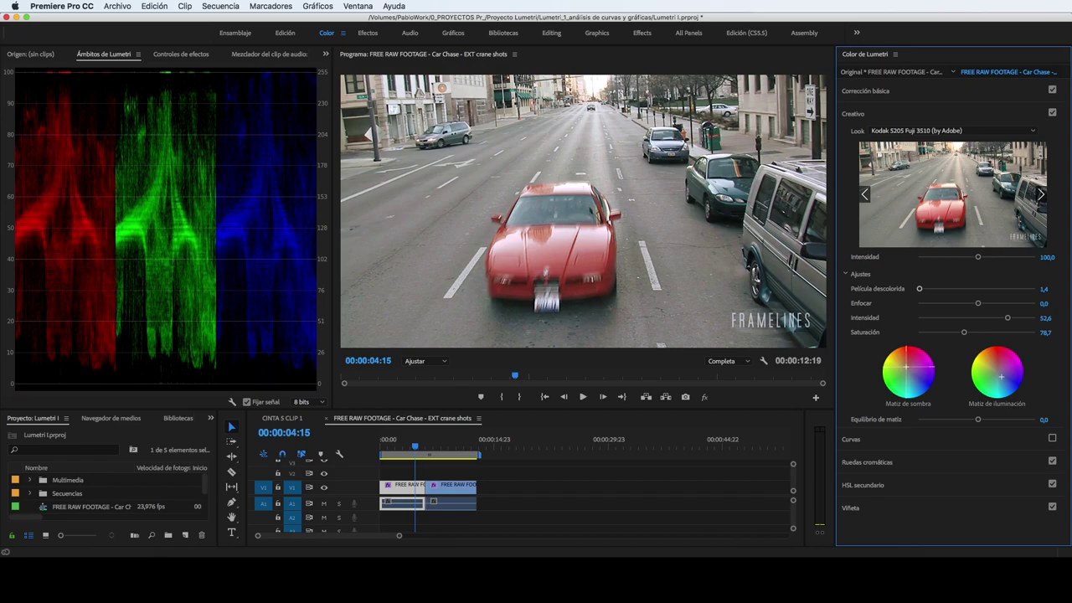
pyautogui.click(1052, 112)
pyautogui.click(1053, 113)
pyautogui.click(1053, 113)
pyautogui.click(1052, 112)
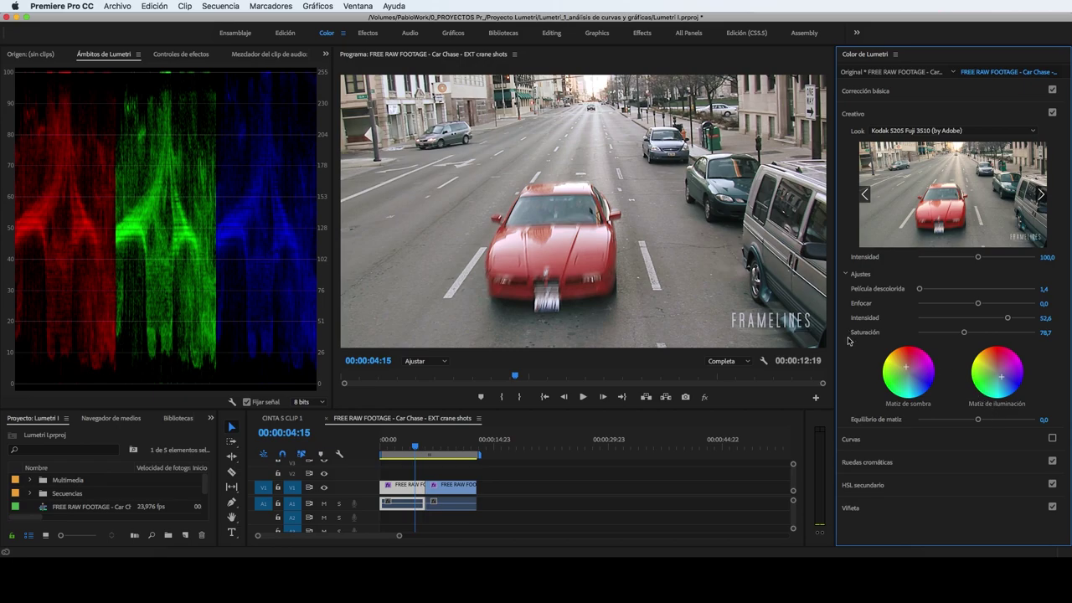
# Test Tint Balance at -100,0 and 100,0, then reset it to 0,0
pyautogui.moveTo(980, 422); pyautogui.dragTo(901, 432)
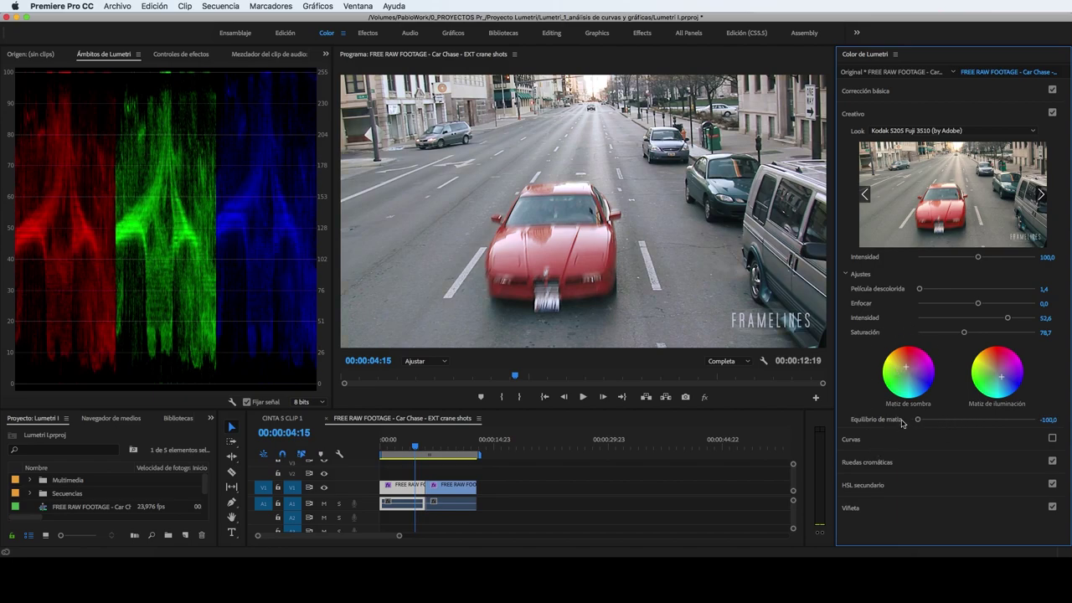
pyautogui.moveTo(917, 419); pyautogui.dragTo(1064, 424)
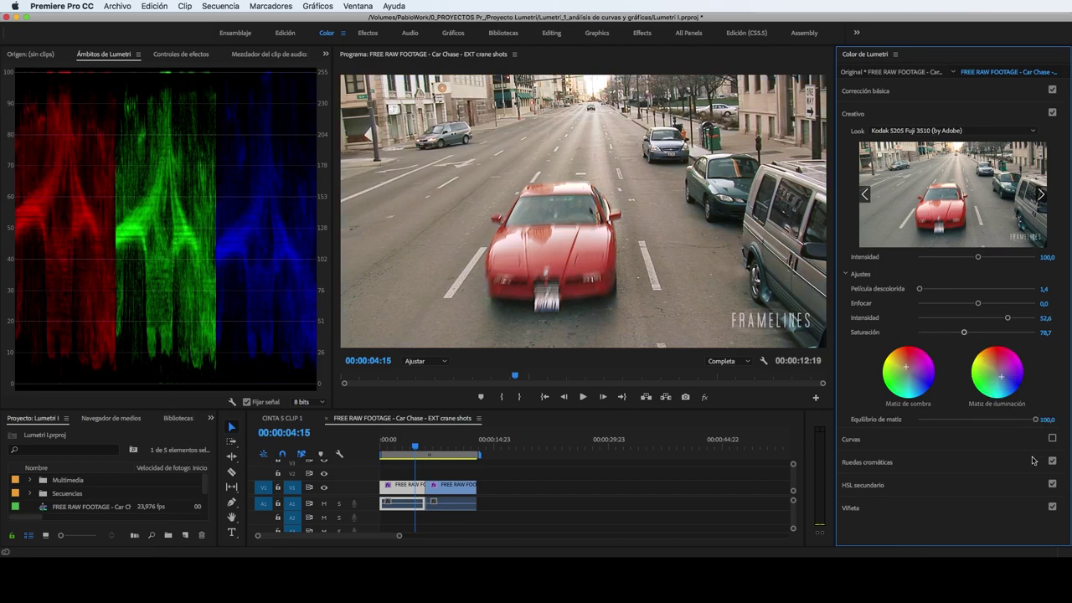
pyautogui.doubleClick(1037, 421)
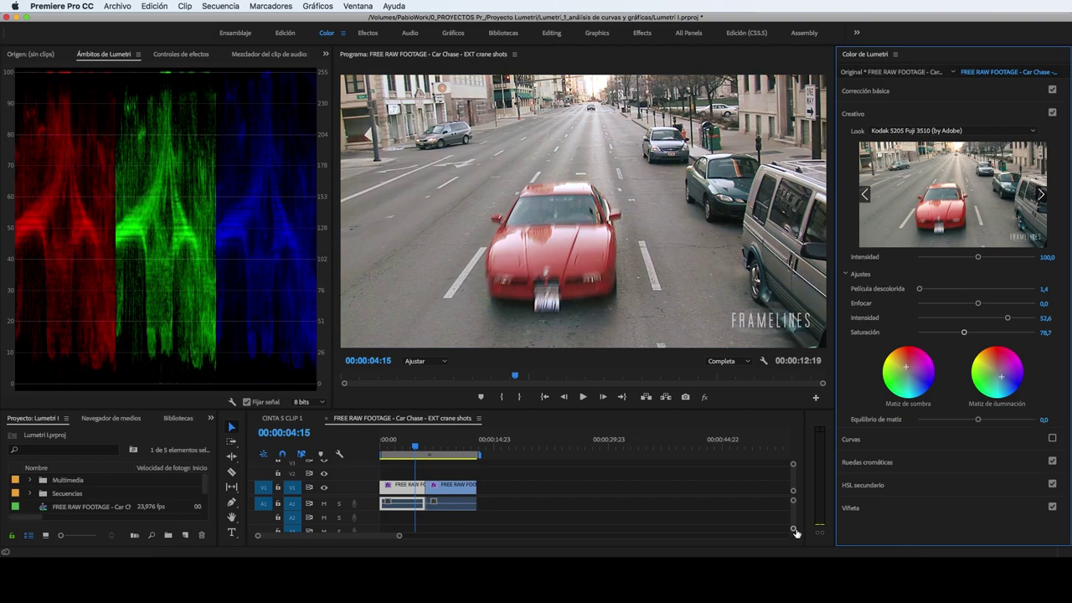
# Toggle the Color Wheels and Creative sections, leaving the wheels at neutral defaults
pyautogui.click(867, 461)
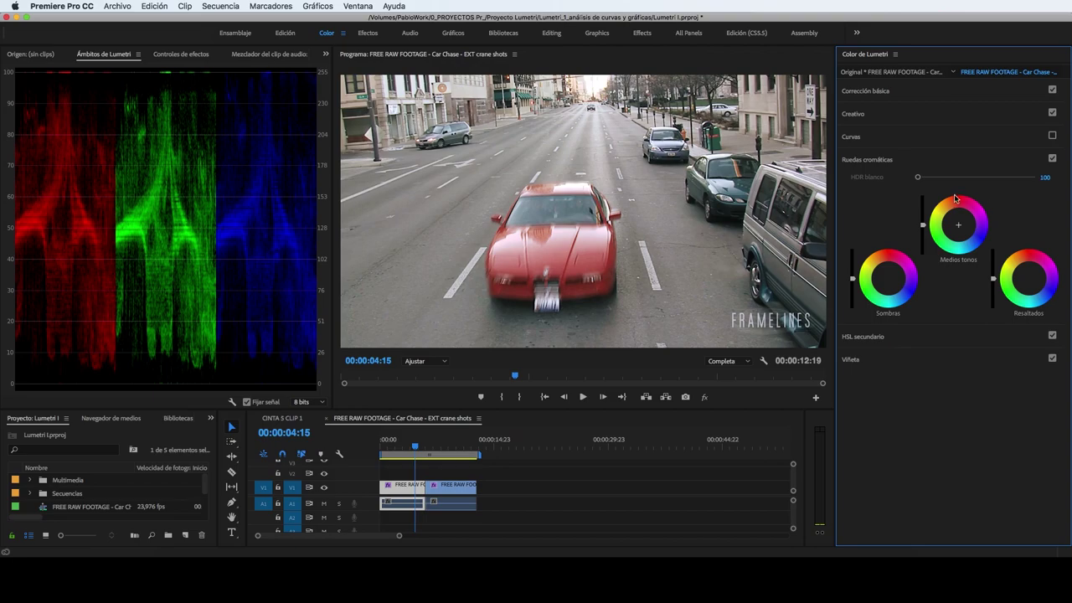
pyautogui.click(852, 113)
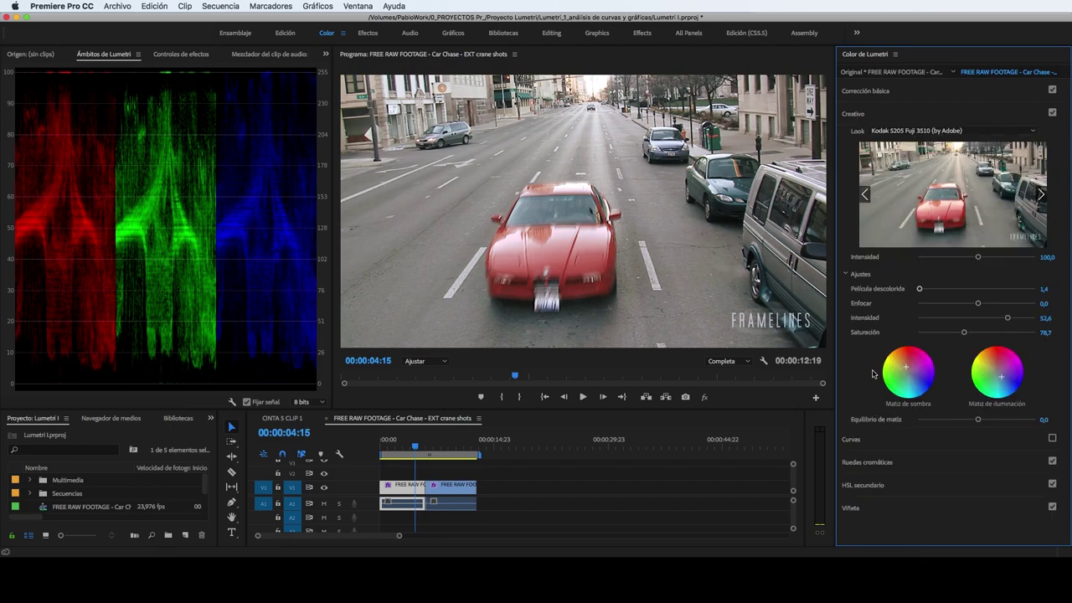
pyautogui.click(852, 114)
pyautogui.click(867, 159)
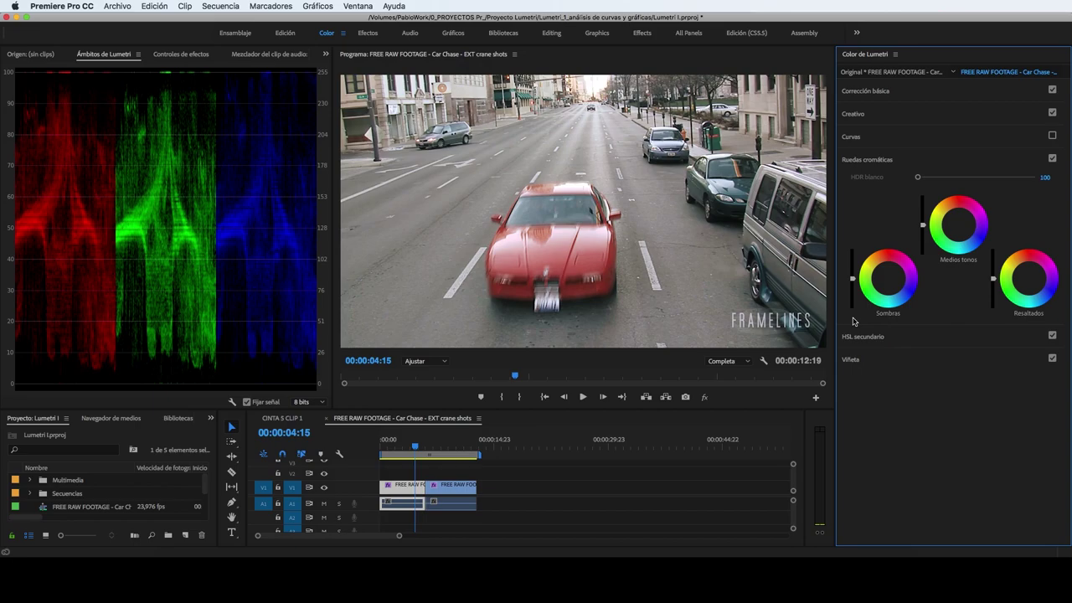
pyautogui.click(866, 159)
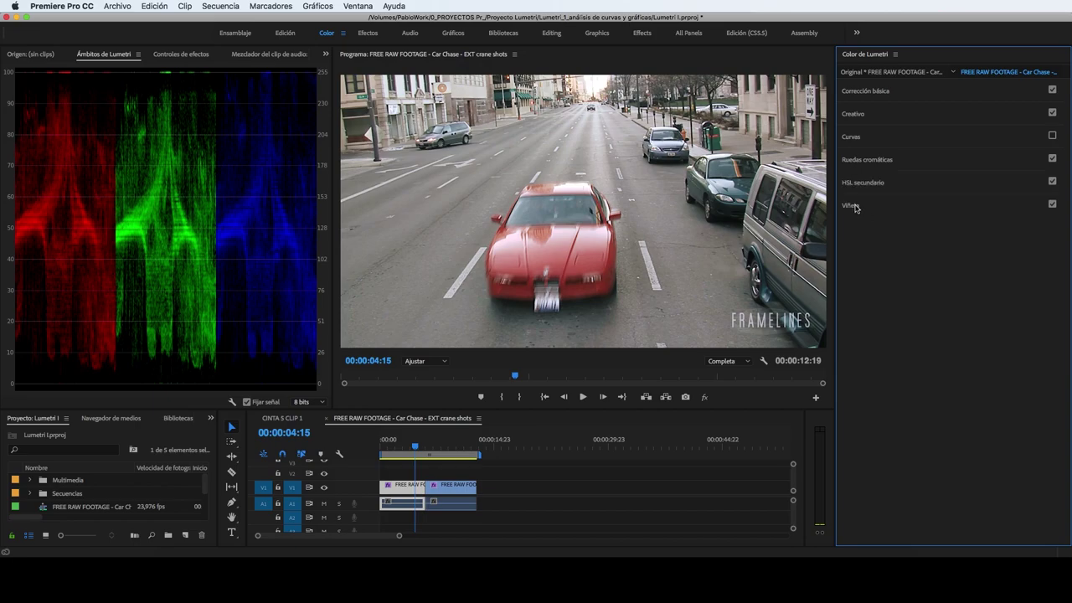
# Expand the Vignette section and move the playhead back to 00:00:03:19
pyautogui.click(857, 209)
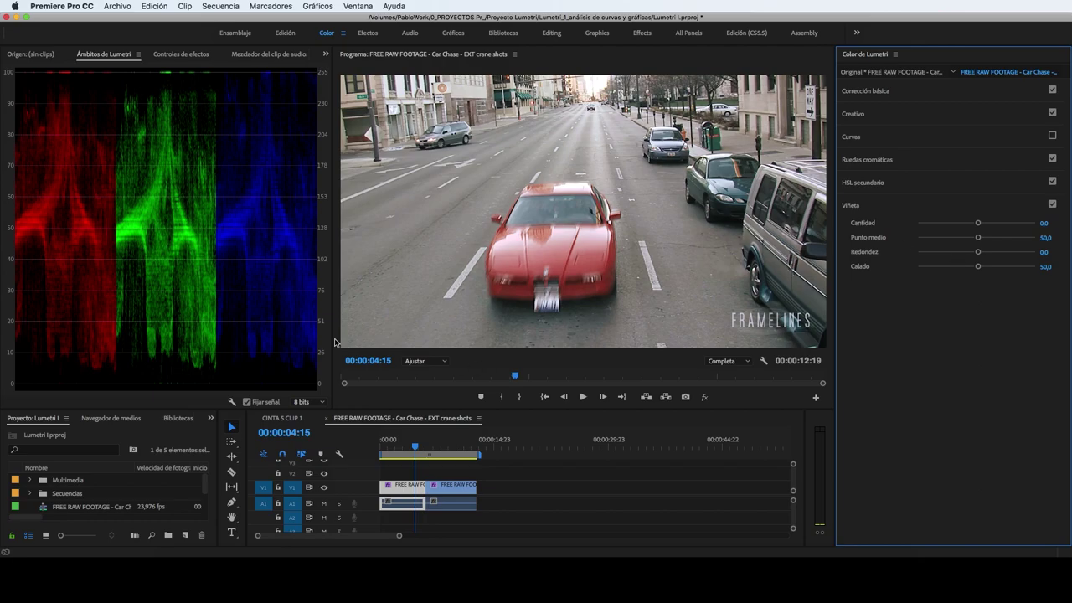
pyautogui.click(416, 452)
pyautogui.moveTo(416, 452); pyautogui.dragTo(408, 452)
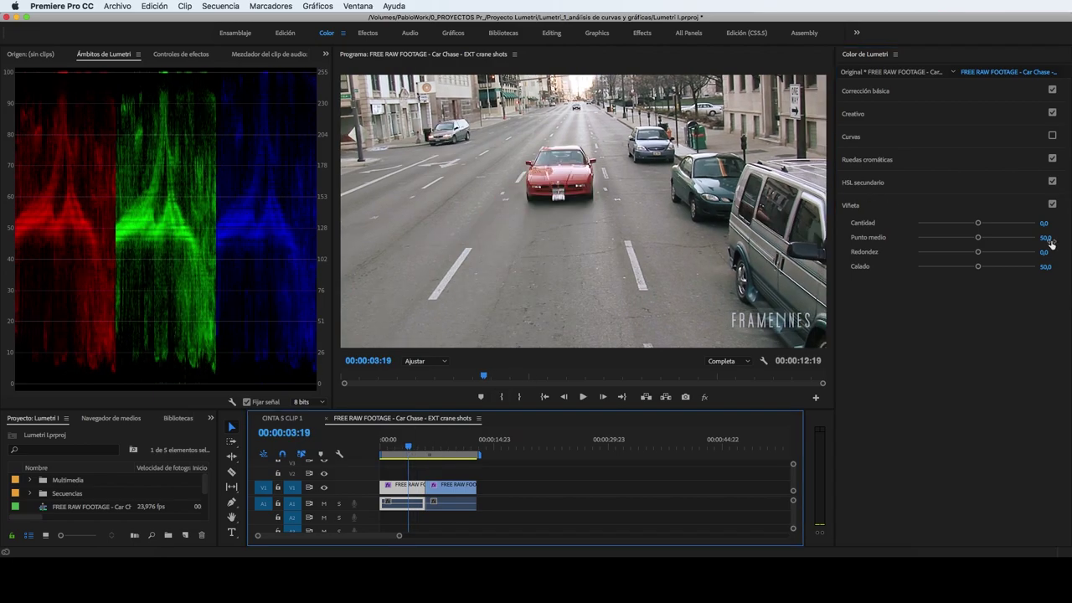
# Darken the frame edges with vignette amount -3,0 and roundness 38,4, adjusting midpoint and feather
pyautogui.moveTo(977, 223)
pyautogui.mouseDown()
pyautogui.moveTo(1018, 223)
pyautogui.moveTo(1047, 237)
pyautogui.moveTo(901, 236)
pyautogui.moveTo(979, 239)
pyautogui.mouseUp()
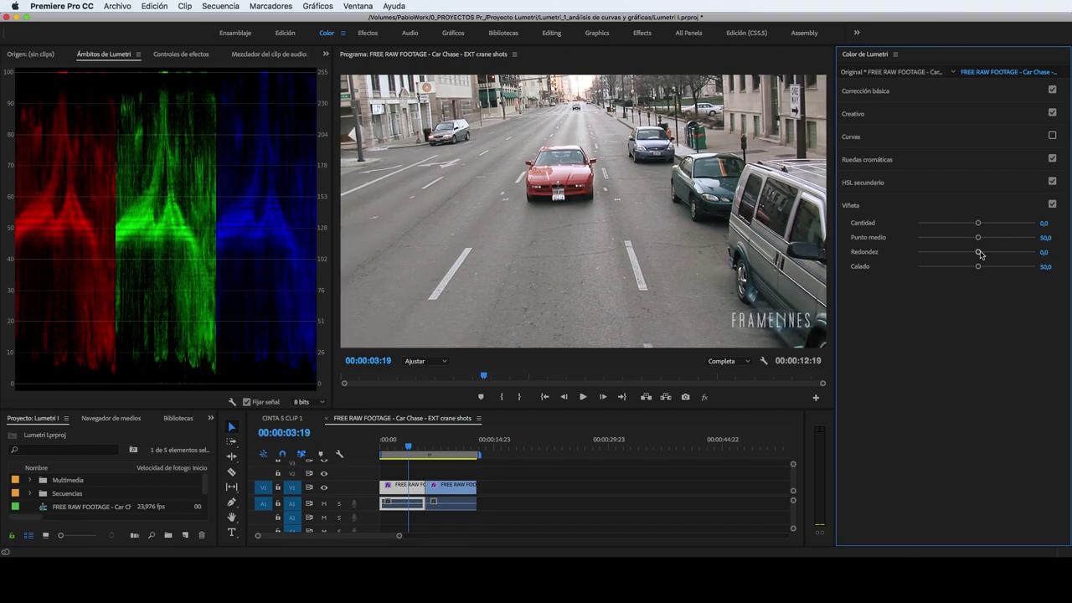
pyautogui.moveTo(978, 237); pyautogui.dragTo(976, 237)
pyautogui.moveTo(978, 267); pyautogui.dragTo(863, 290)
pyautogui.moveTo(977, 222); pyautogui.dragTo(772, 84)
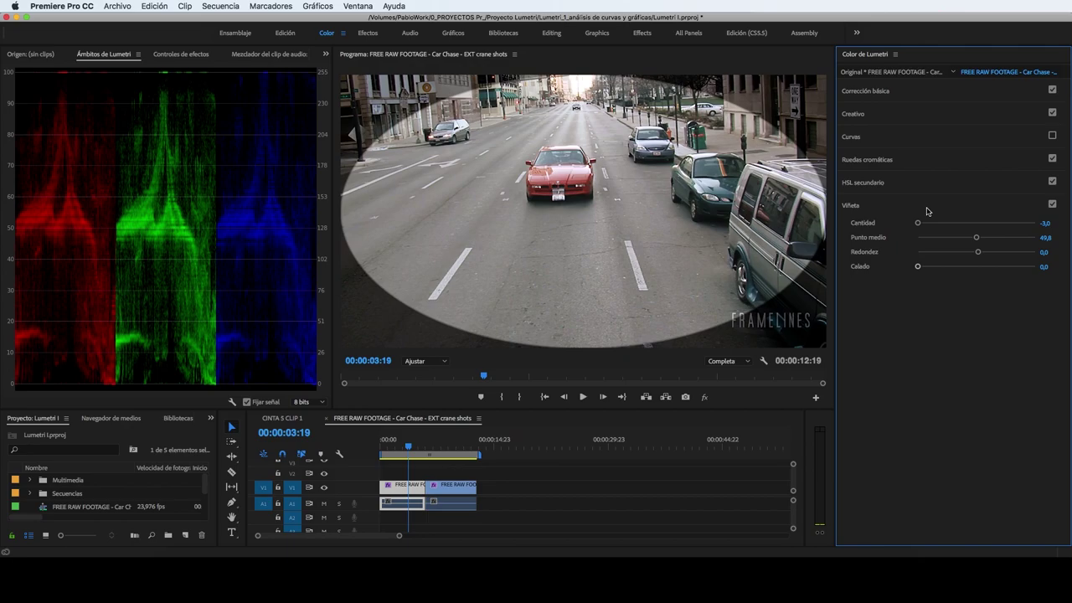
pyautogui.moveTo(977, 252)
pyautogui.mouseDown()
pyautogui.moveTo(1002, 252)
pyautogui.moveTo(970, 239)
pyautogui.mouseUp()
pyautogui.moveTo(918, 266); pyautogui.dragTo(975, 267)
# Play the clip briefly to preview the feathered vignette grade, then stop playback
pyautogui.press('space')
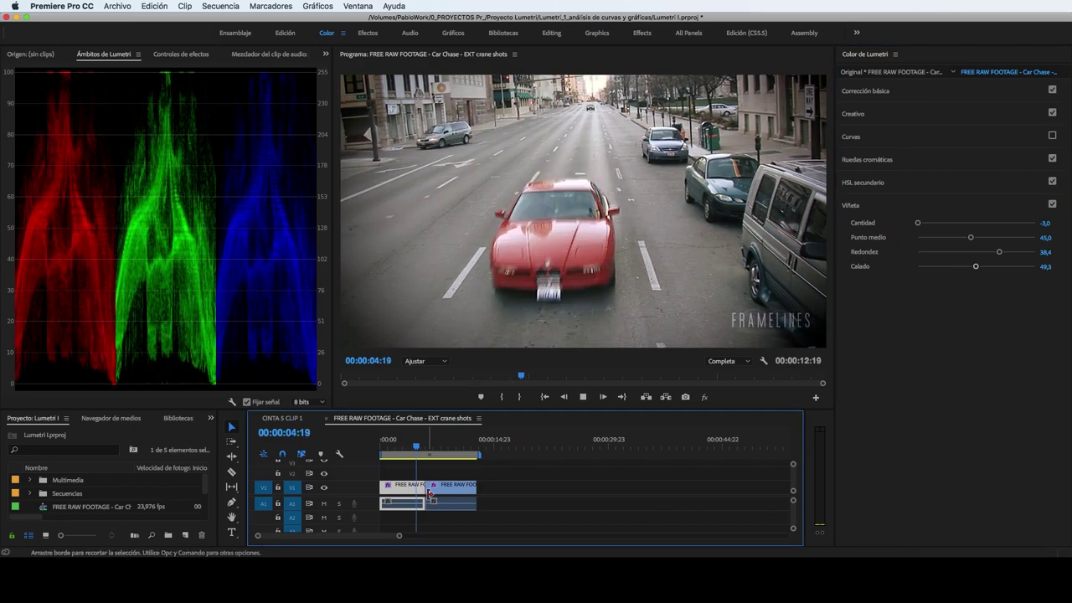
pyautogui.press('space')
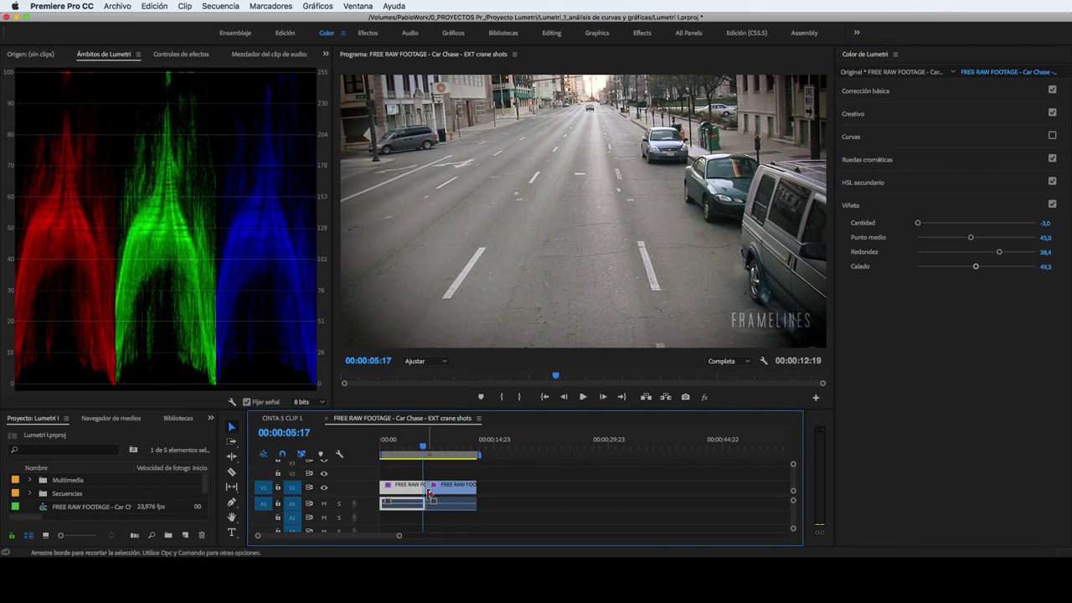